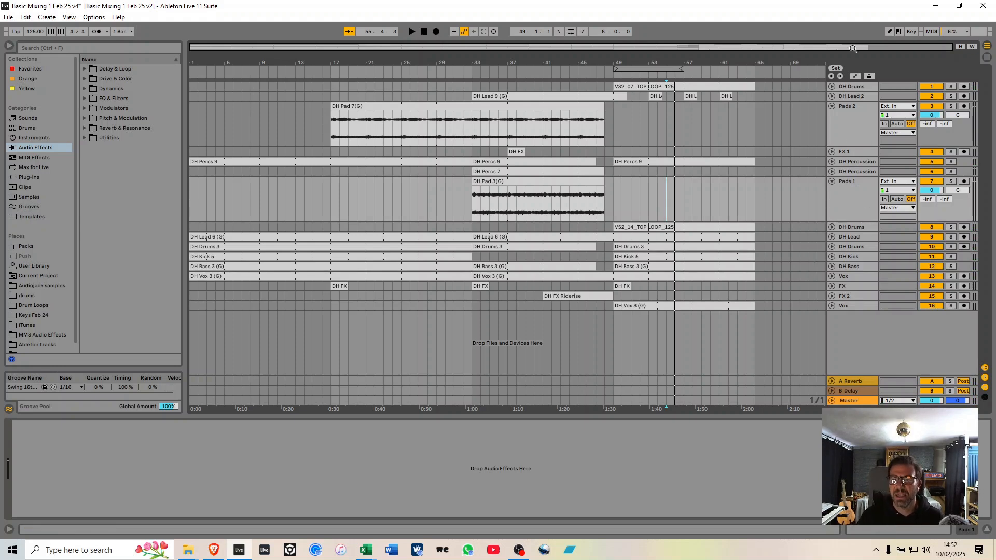
Move the DH Kick track to the top of the track list and group it as Kick Group.
left_click(858, 256)
left_click_drag(857, 257, 855, 82)
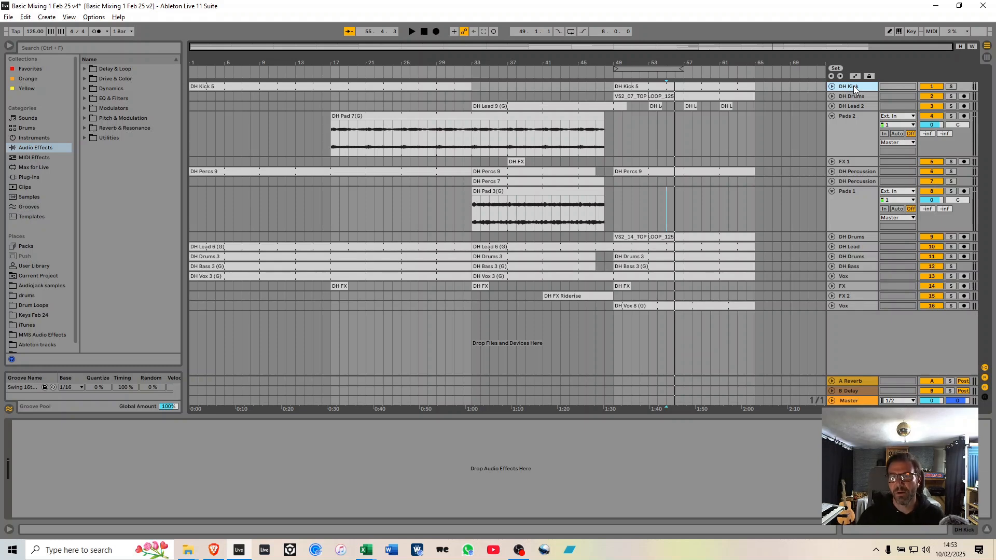
key("ctrl+g")
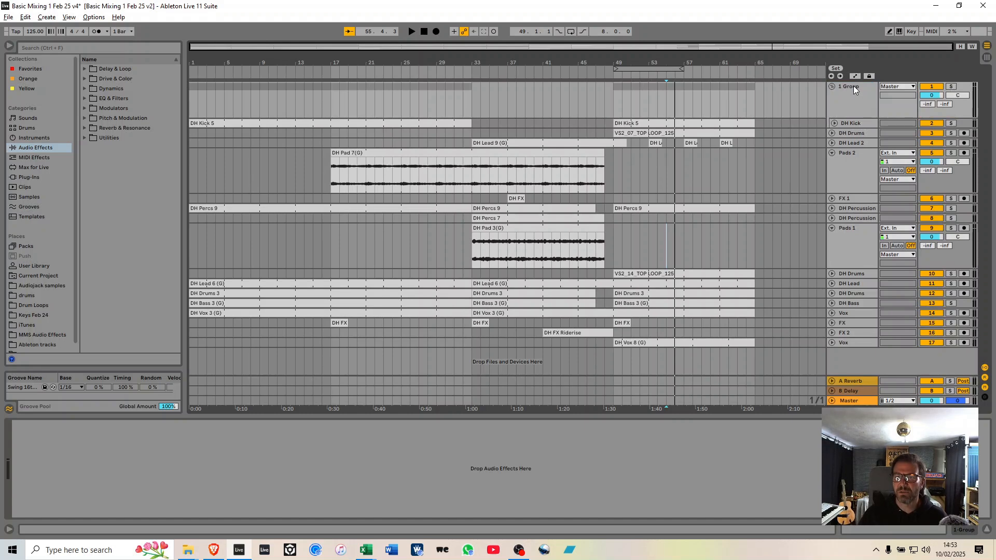
left_click(852, 93)
key("ctrl+r")
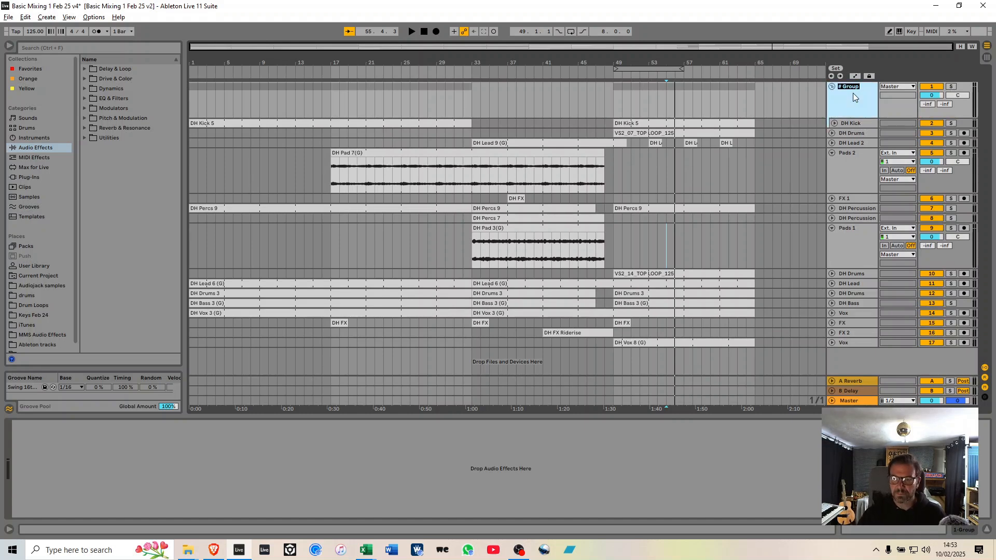
type("Kick")
Colour the Kick Group red, assign that colour to its grouped tracks and clips, and fold the group.
right_click(853, 92)
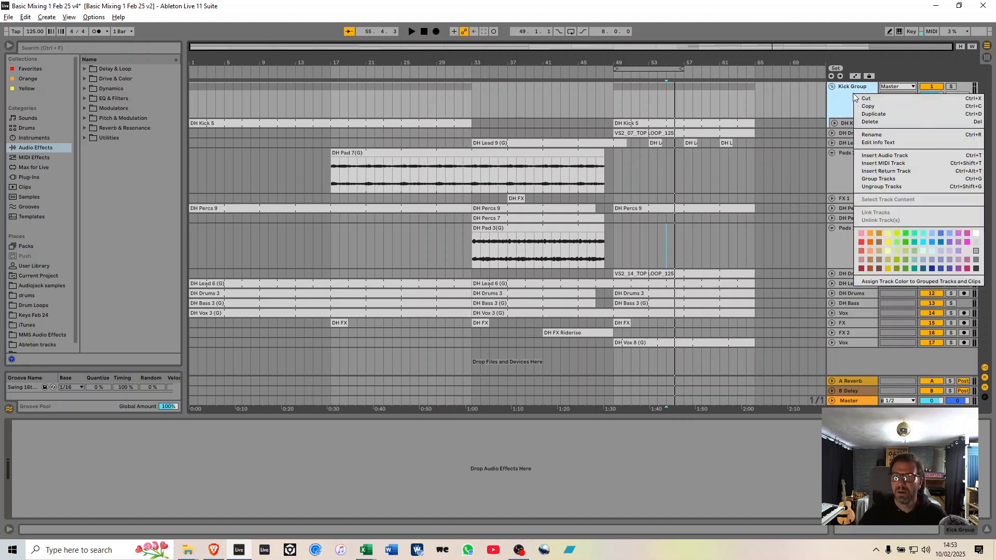
left_click(862, 243)
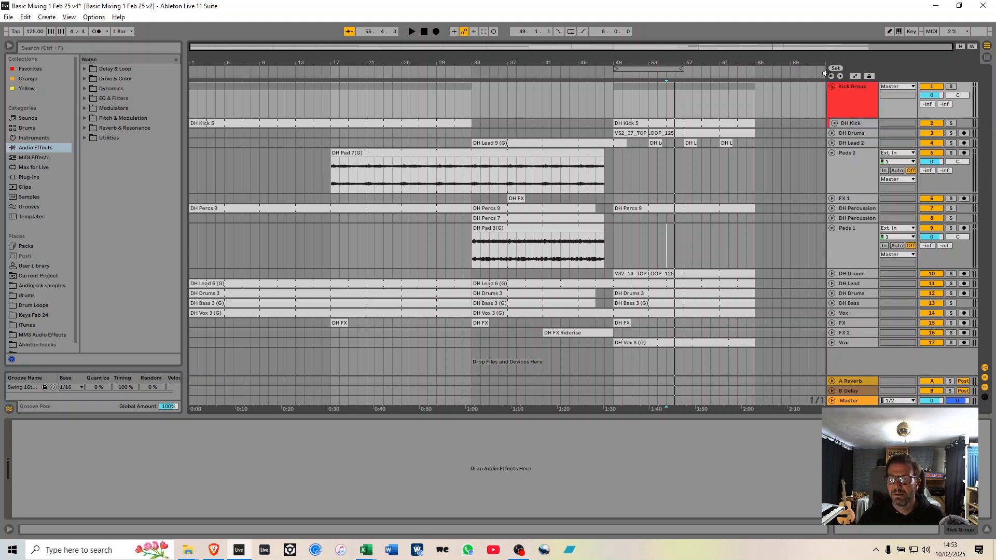
right_click(842, 97)
left_click(865, 284)
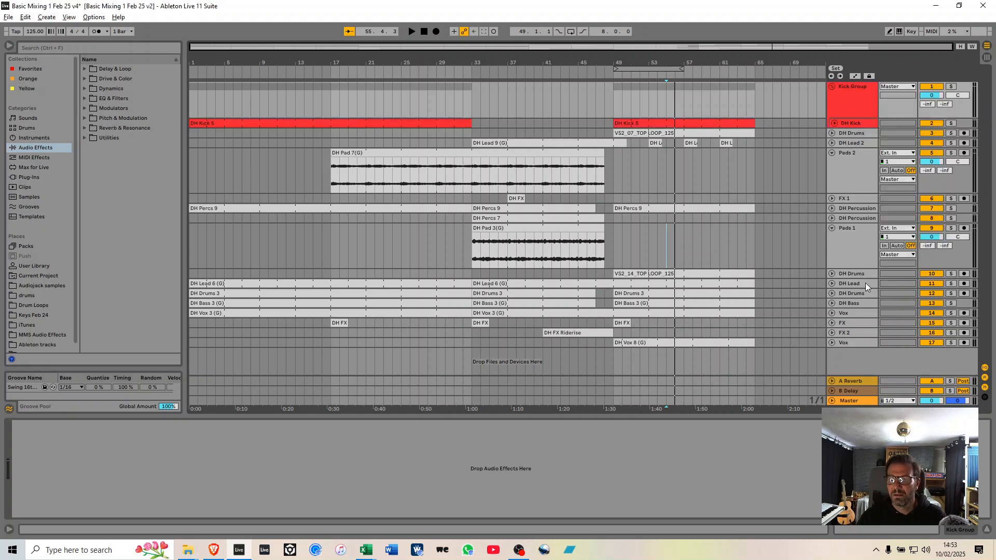
left_click(832, 87)
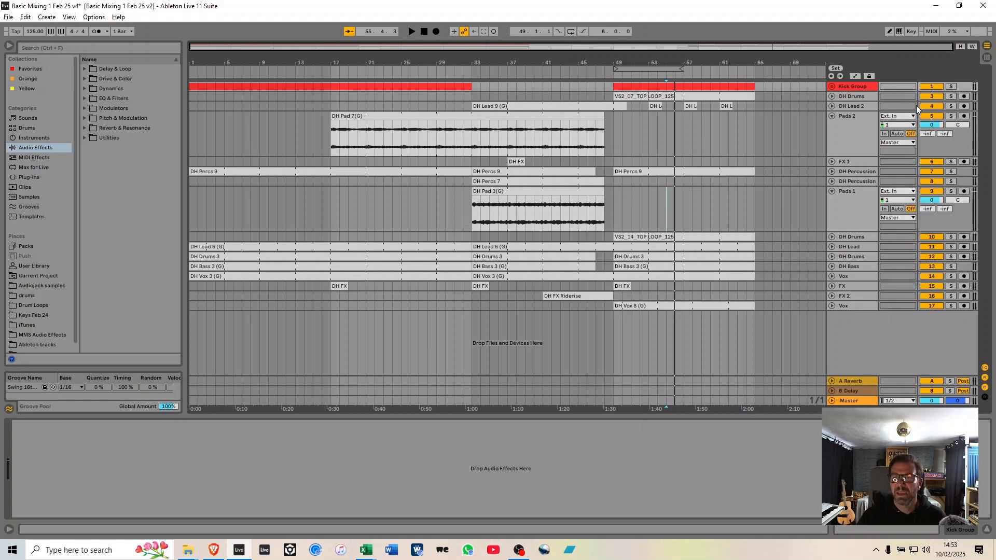
Gather the three DH Drums tracks and both DH Percussion tracks directly below the Kick Group.
left_click(854, 96)
left_click(862, 171, "ctrl")
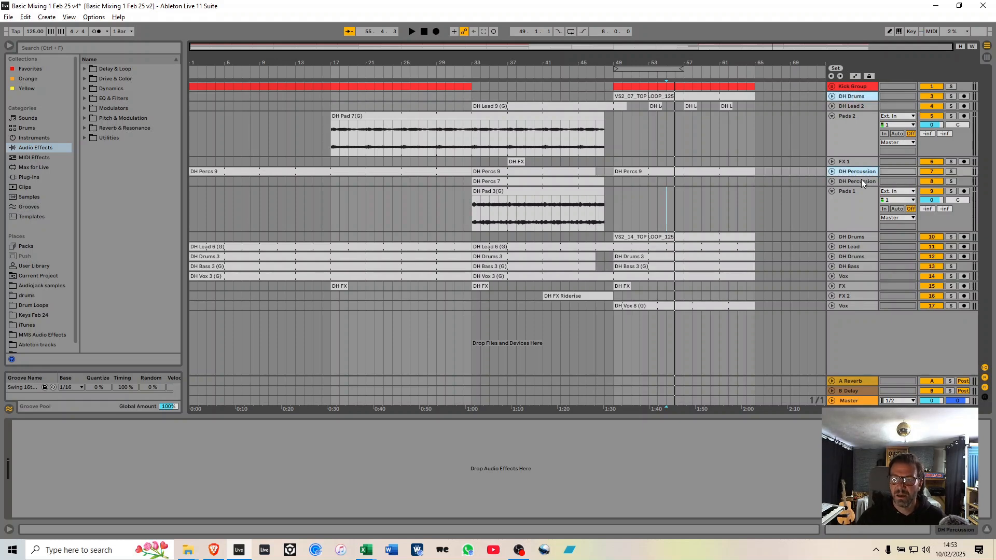
left_click(861, 182, "ctrl")
left_click(847, 238, "ctrl")
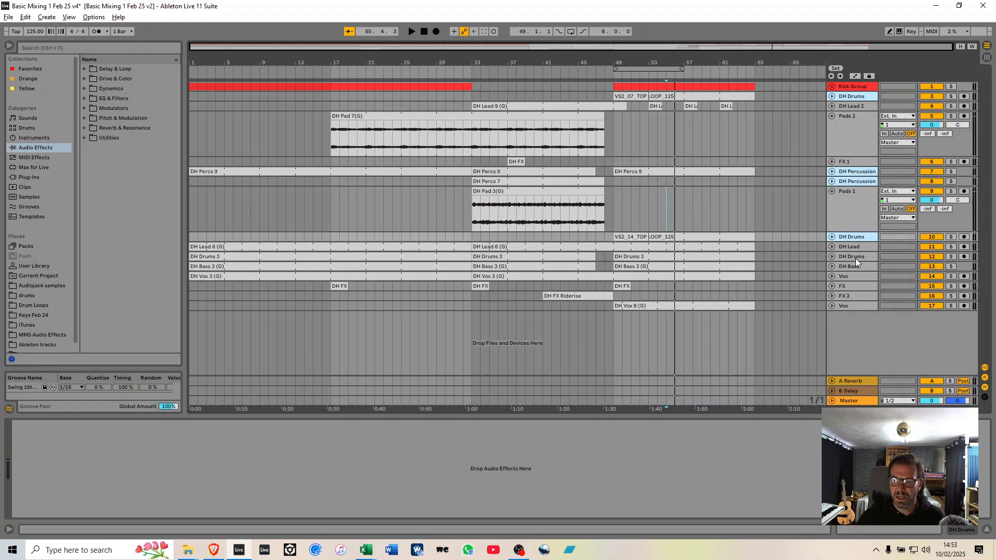
left_click(855, 257, "ctrl")
left_click_drag(848, 94, 855, 116)
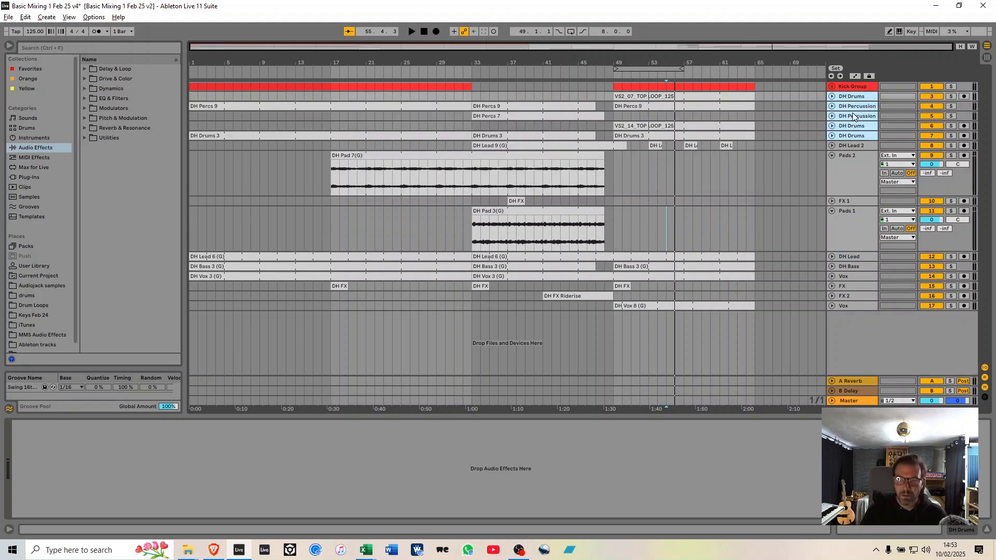
Group the gathered drum and percussion tracks and name the group Drums Group.
key("ctrl+g")
left_click(848, 102)
key("ctrl+r")
key("Left")
type("Drums")
key("Return")
Colour the Drums Group red, assign that colour to its grouped tracks and clips, and fold the group.
right_click(848, 103)
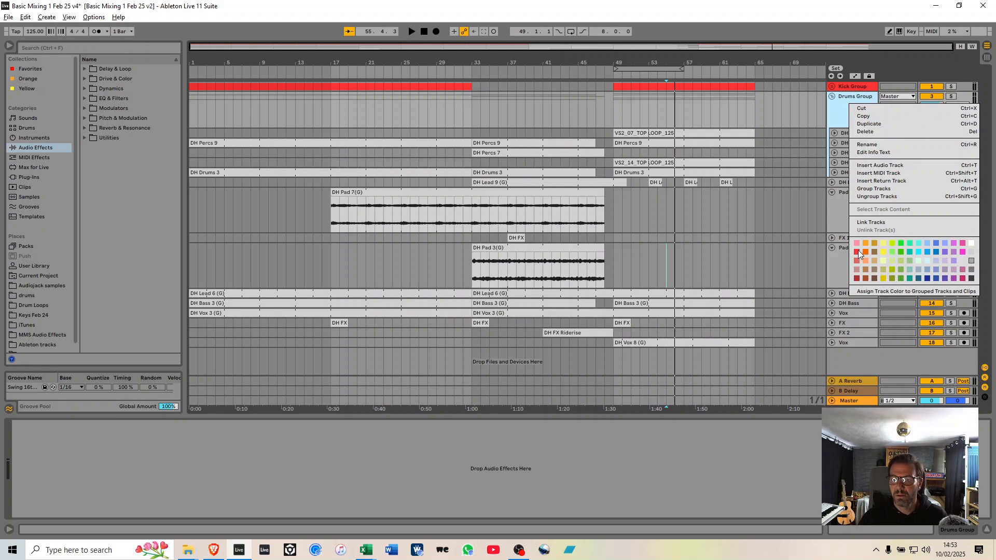
left_click(857, 252)
right_click(840, 99)
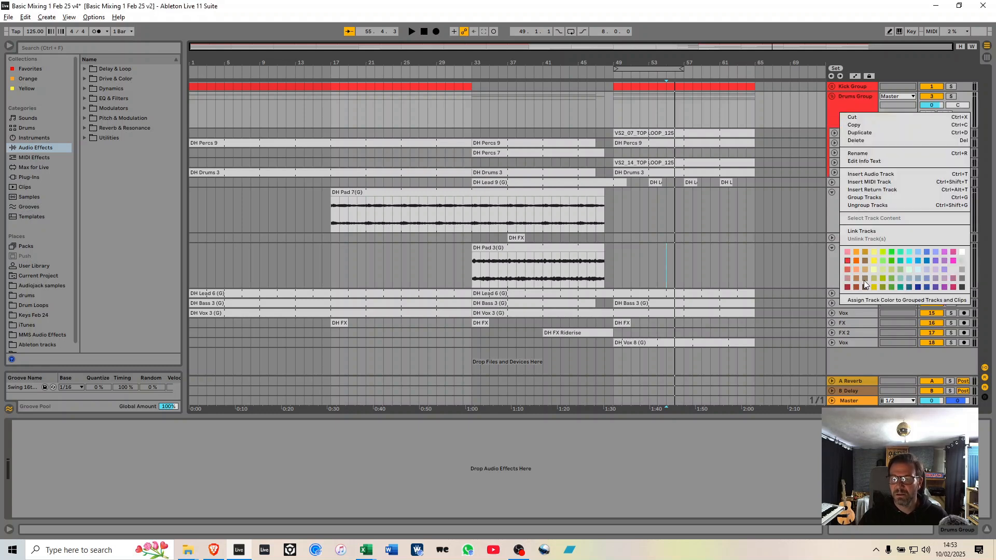
left_click(867, 300)
left_click(833, 96)
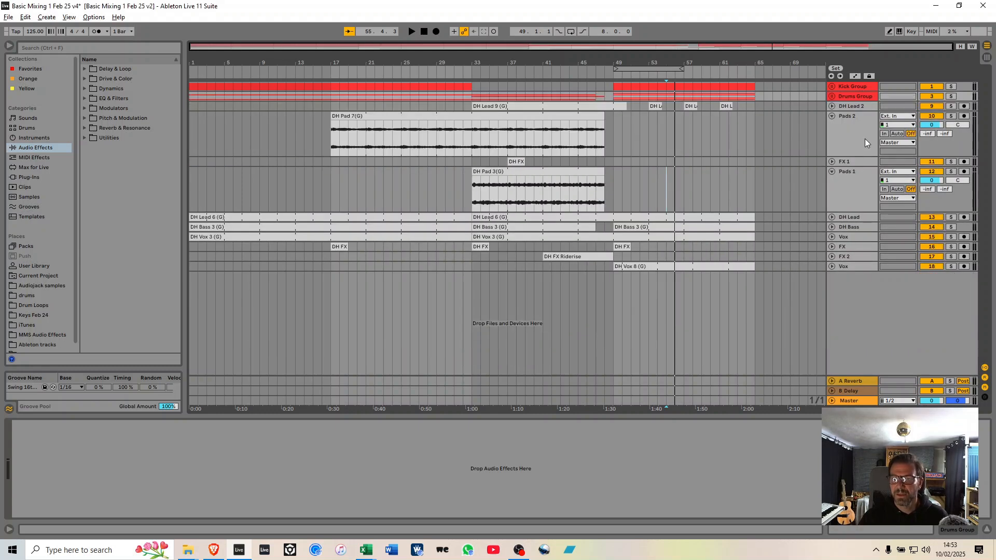
Move the DH Bass track directly below the Drums Group and group it as Bass Group.
left_click(855, 228)
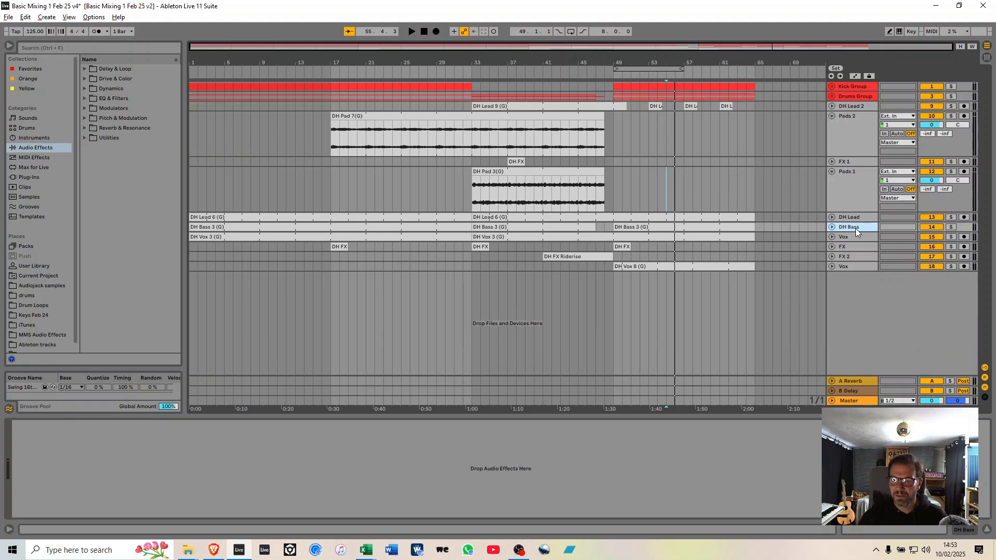
left_click_drag(858, 228, 854, 106)
double_click(853, 107)
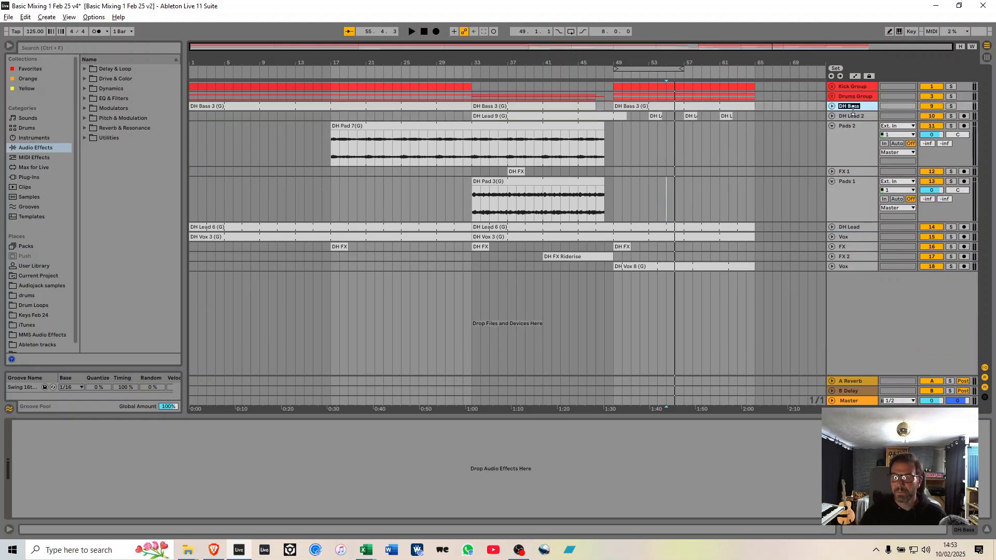
key("Escape")
key("ctrl+g")
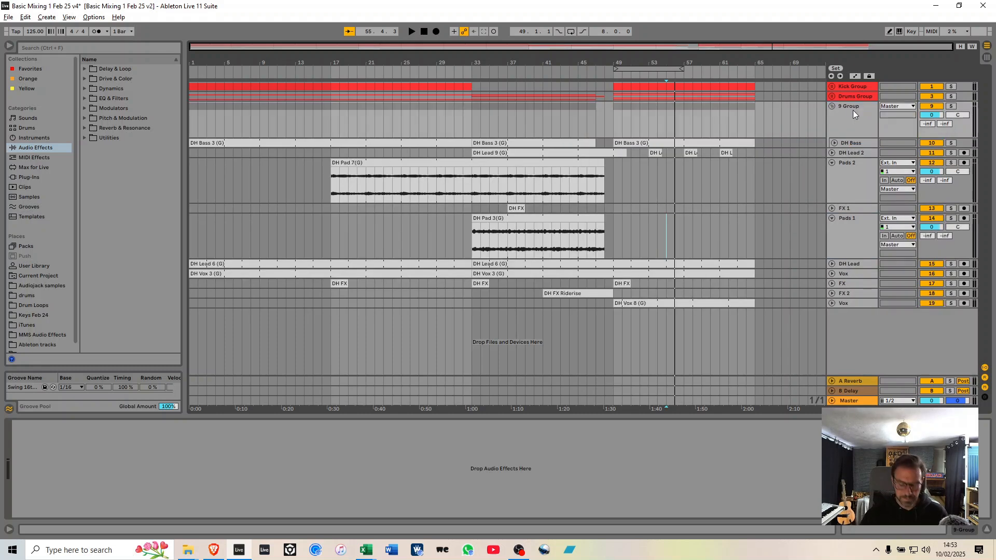
type("Bass Group")
key("Return")
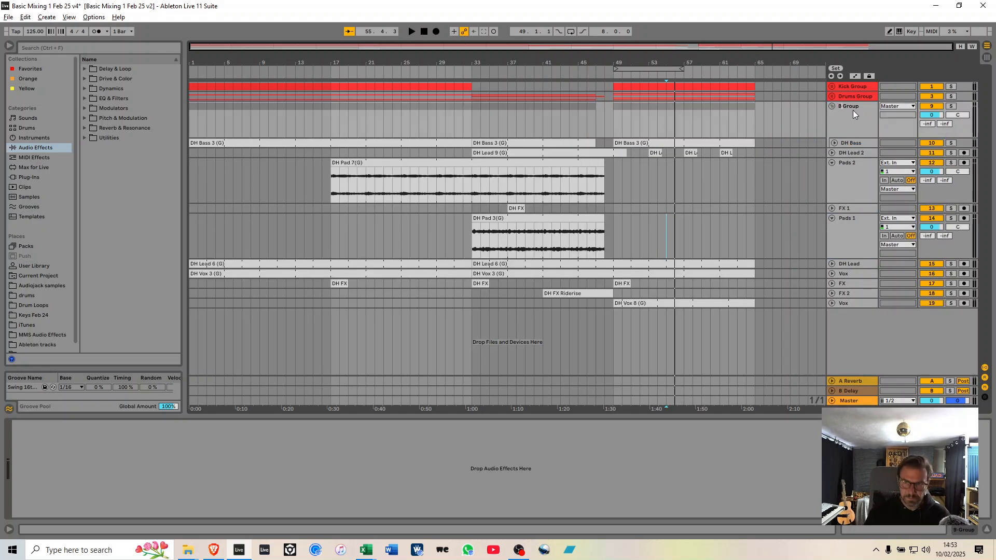
Colour the Bass Group pink, assign that colour to its grouped track and clips, and fold the group.
right_click(853, 110)
left_click(860, 251)
right_click(847, 112)
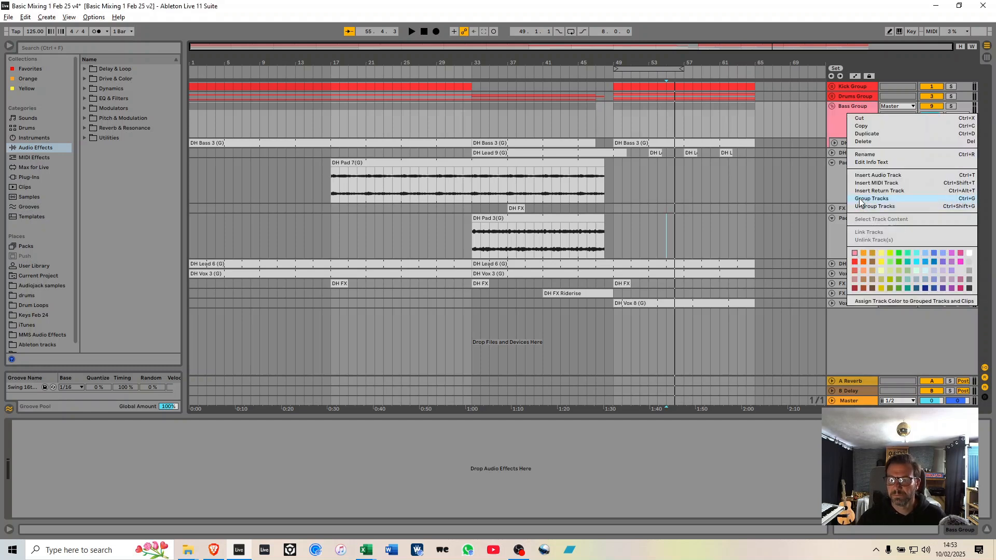
left_click(845, 135)
right_click(837, 116)
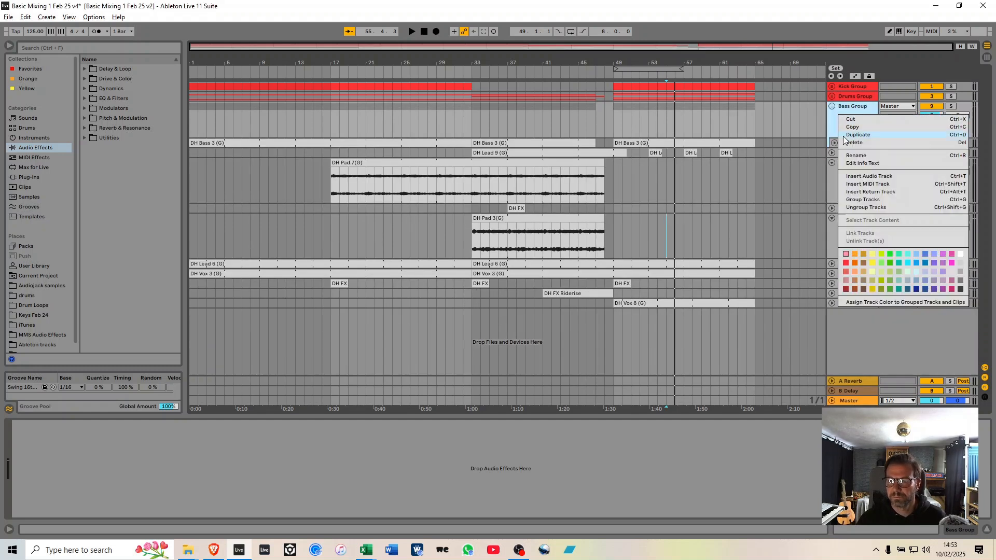
left_click(865, 302)
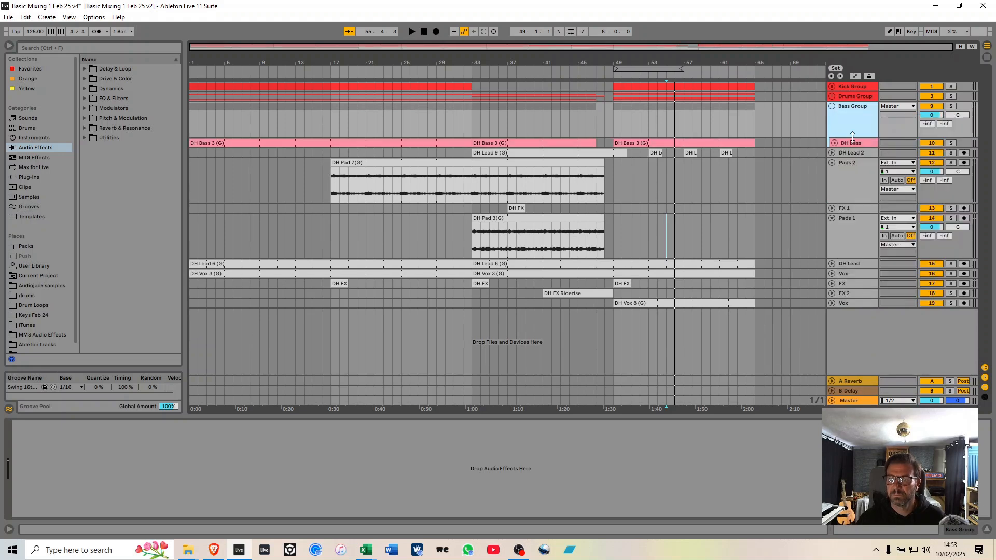
left_click(832, 106)
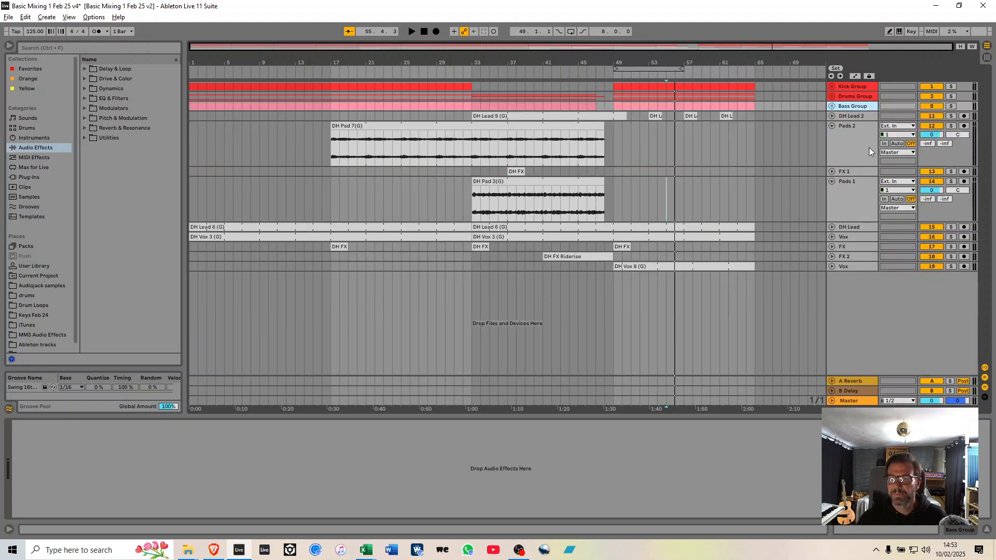
Move the DH Lead track next to DH Lead 2, directly below the Bass Group.
left_click(850, 115)
left_click(851, 227)
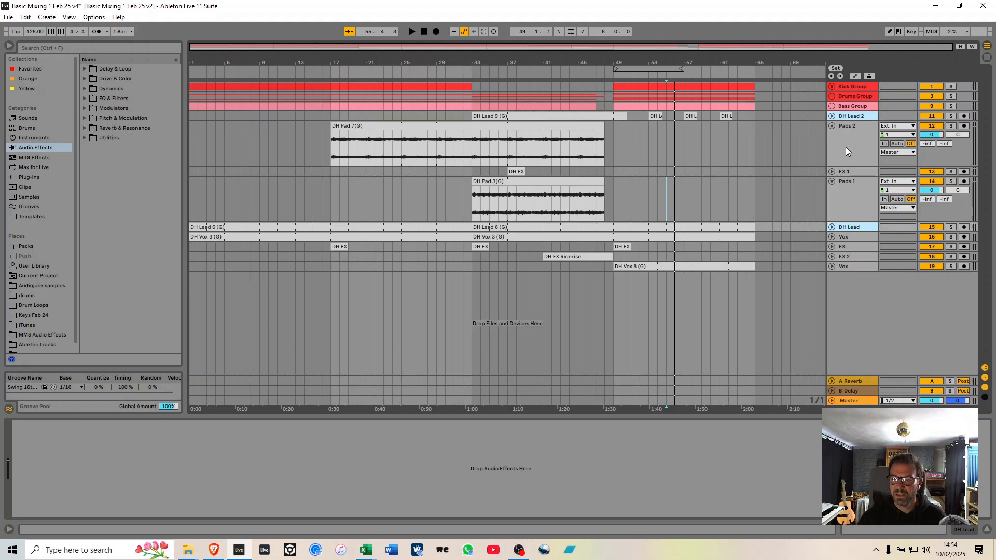
left_click(849, 116)
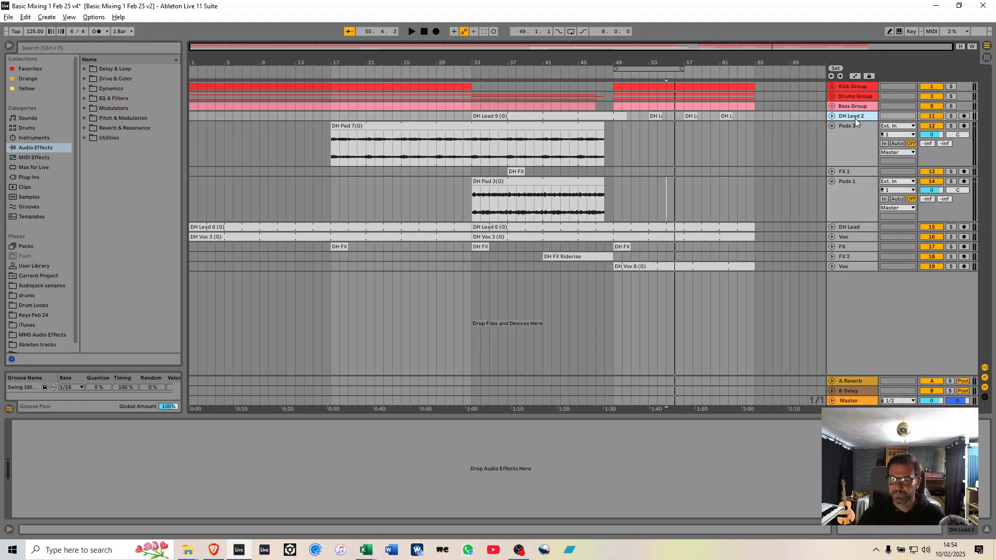
left_click_drag(855, 118, 858, 111)
left_click_drag(856, 224, 859, 116)
left_click(859, 116)
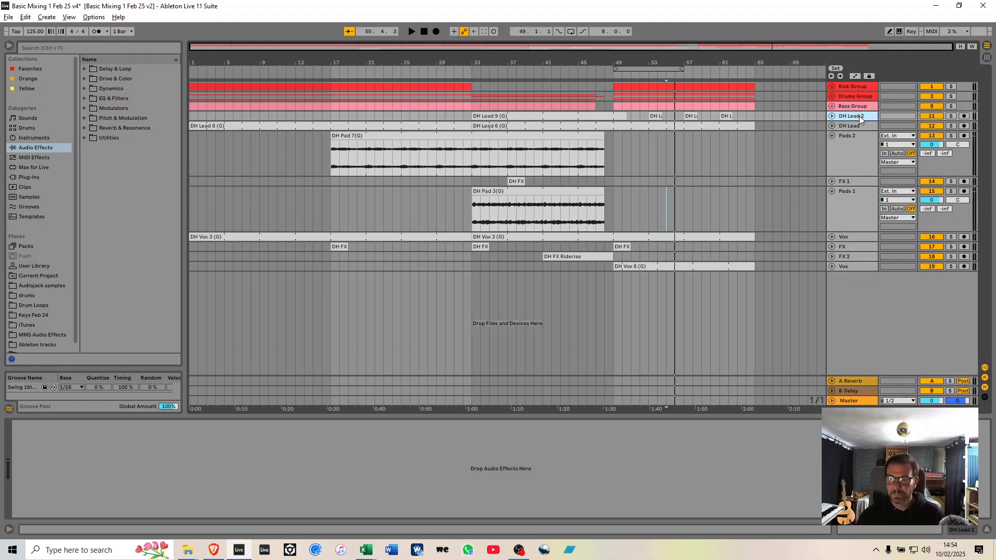
Group the DH Lead 2 and DH Lead tracks and name the group Lead Group.
left_click(858, 125, "shift")
key("ctrl+g")
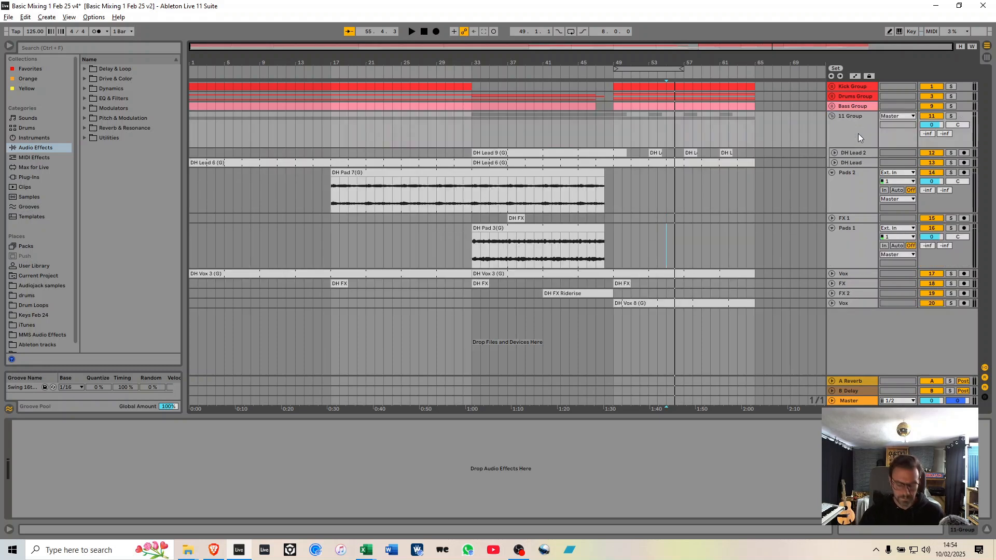
key("Left")
key("Delete")
type("Lead")
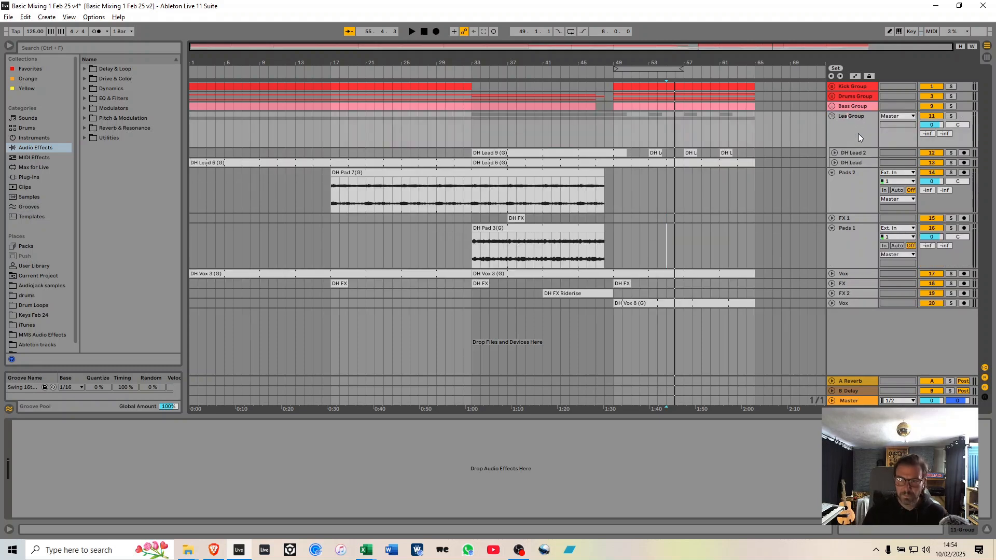
key("Return")
Colour the Lead Group blue, assign that colour to its grouped tracks and clips, and fold the group.
right_click(858, 137)
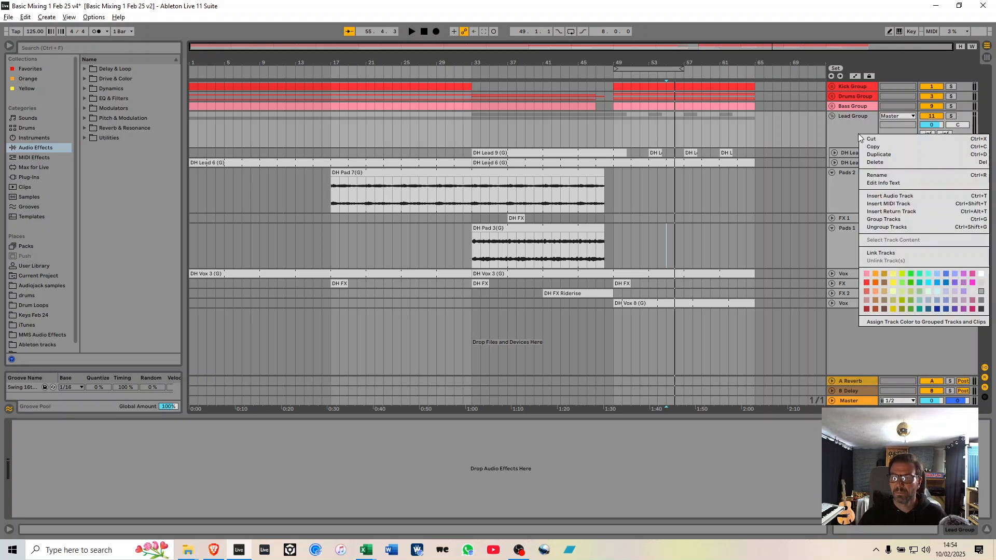
left_click(933, 278)
right_click(846, 126)
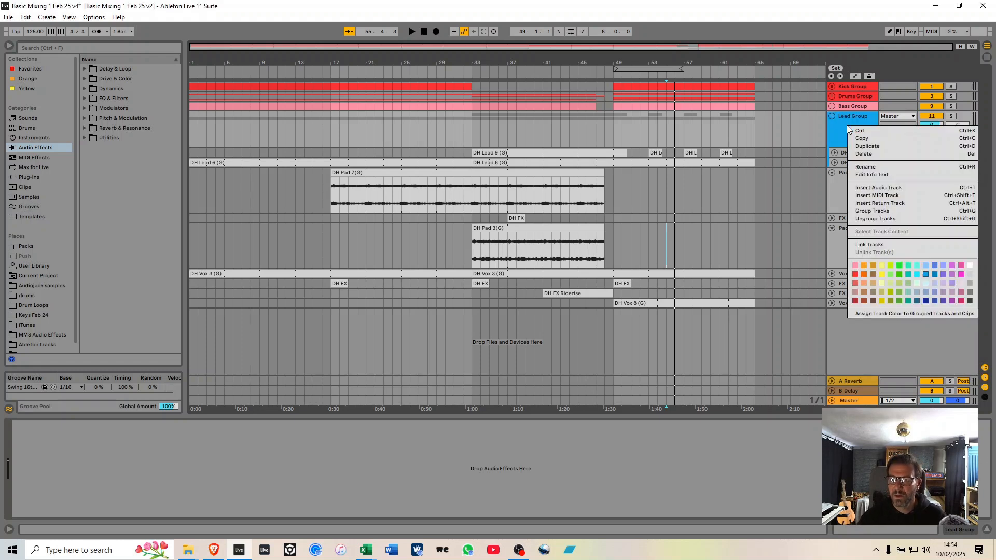
left_click(868, 314)
left_click(832, 115)
Bring the Pads 2 and Pads 1 tracks together below the Lead Group and group them as Pads Group.
left_click(846, 133)
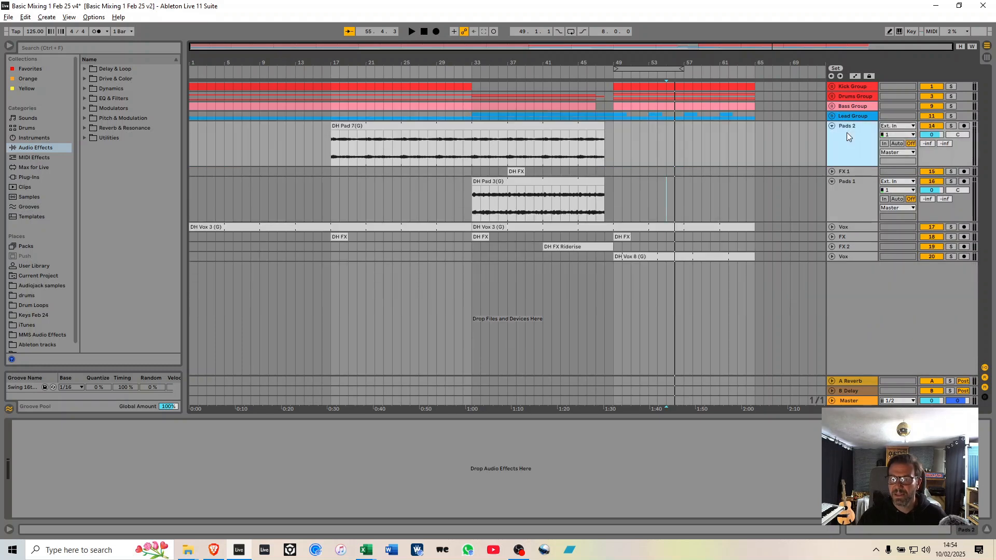
left_click(858, 208, "ctrl")
left_click_drag(860, 204, 862, 150)
key("ctrl+g")
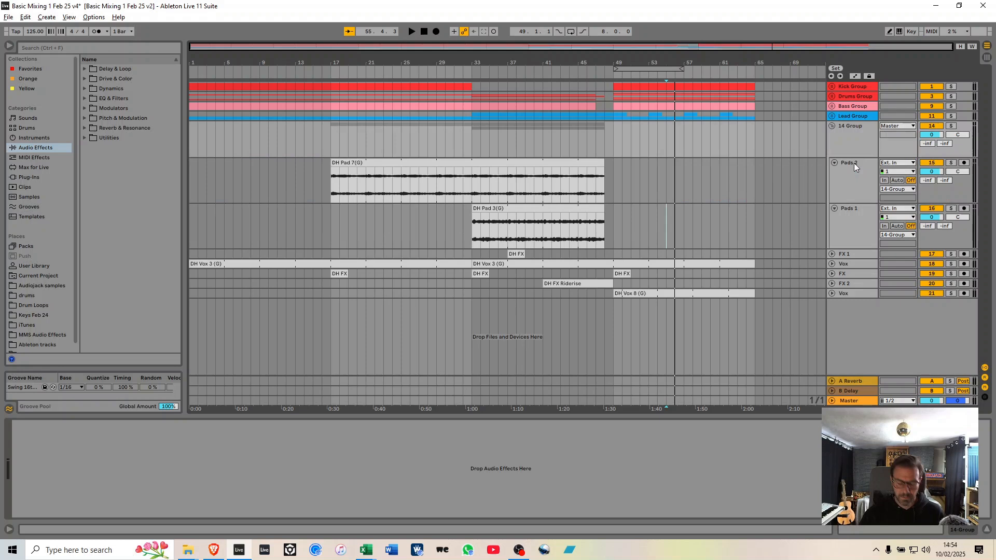
type("Pads")
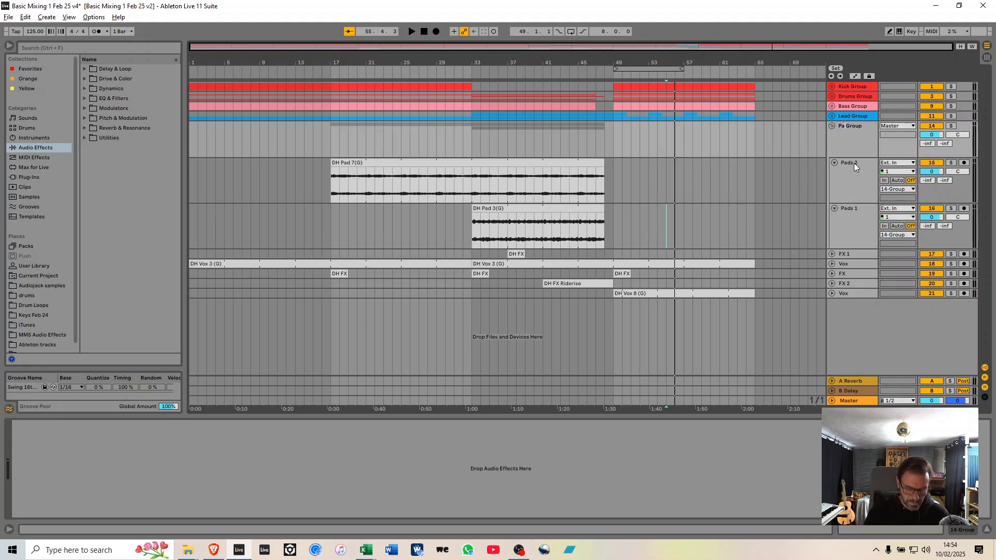
key("Return")
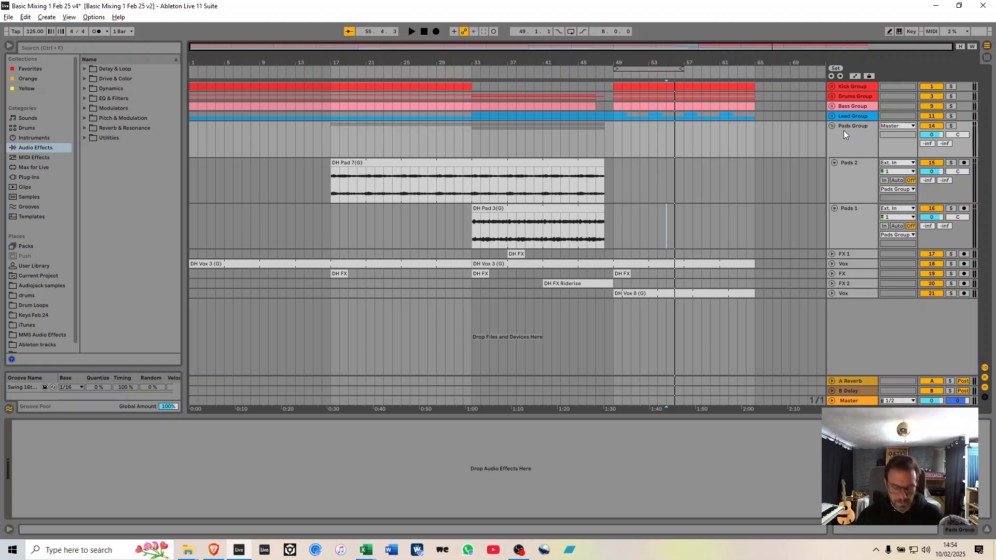
Colour the Pads Group light blue, assign that colour to its grouped tracks and clips, and fold the group.
right_click(854, 138)
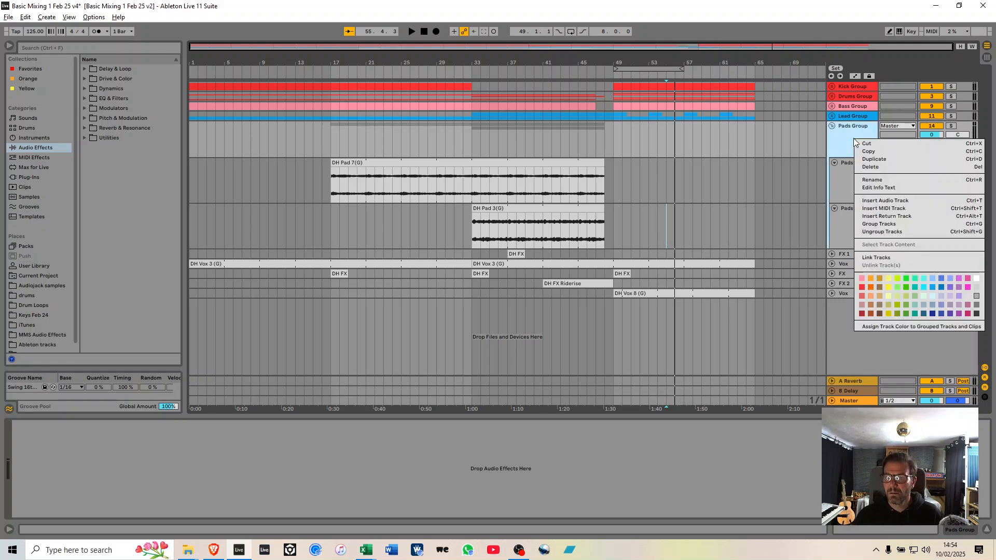
left_click(864, 143)
right_click(851, 138)
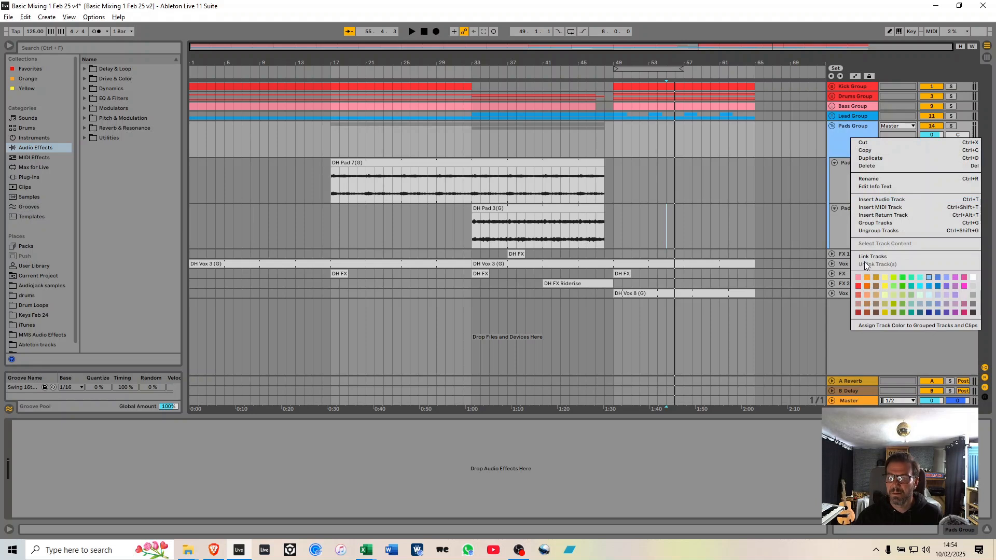
left_click(876, 223)
key("ctrl+z")
right_click(846, 128)
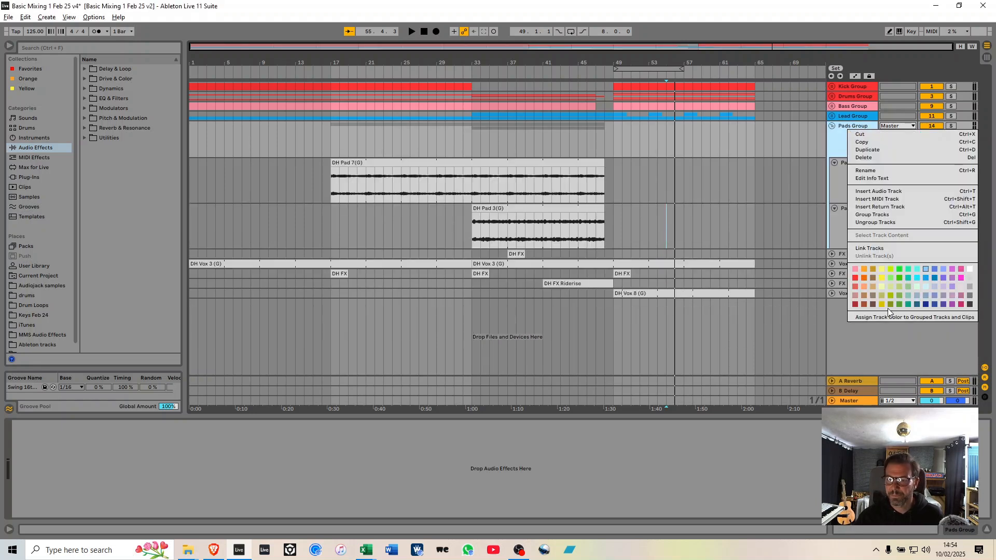
left_click(887, 310)
left_click(831, 125)
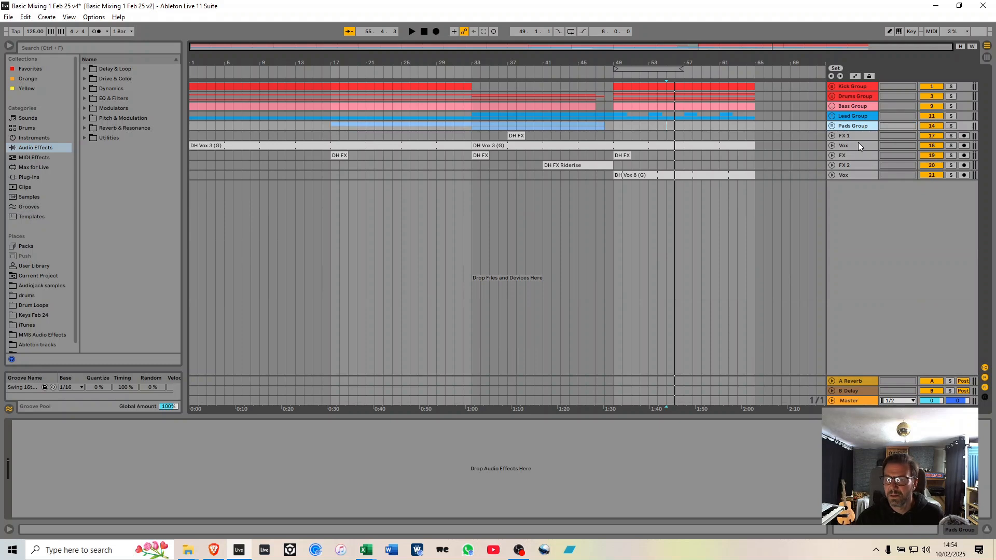
Move the two Vox tracks together directly below the Pads Group and group them as Vox Group.
left_click(855, 147)
left_click(855, 175, "ctrl")
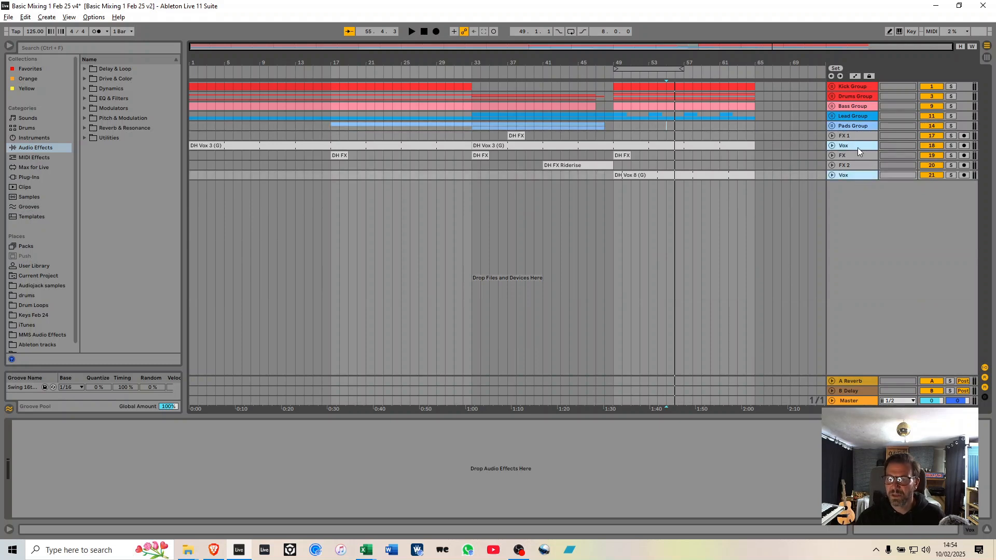
left_click_drag(857, 140, 856, 132)
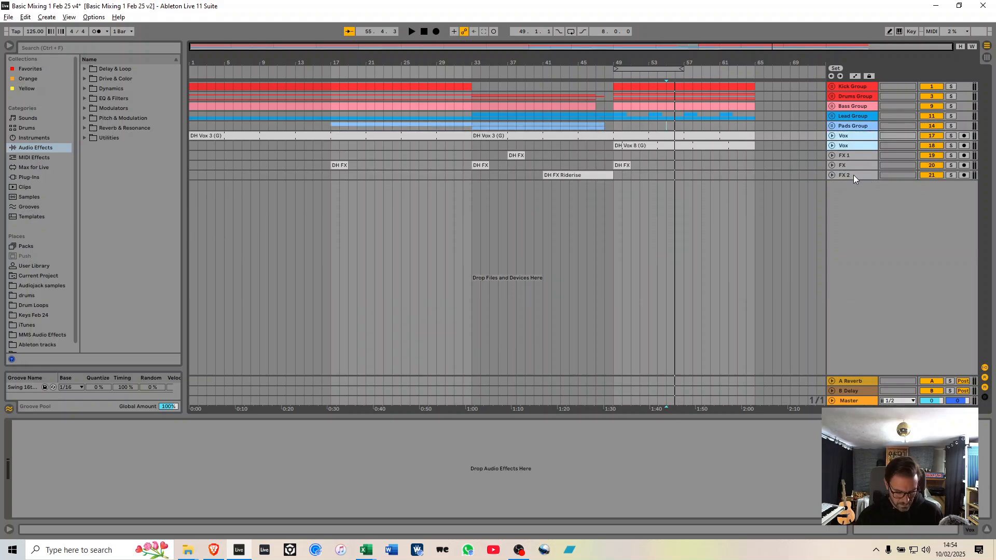
key("ctrl+g")
key("ctrl+r")
type("Vox")
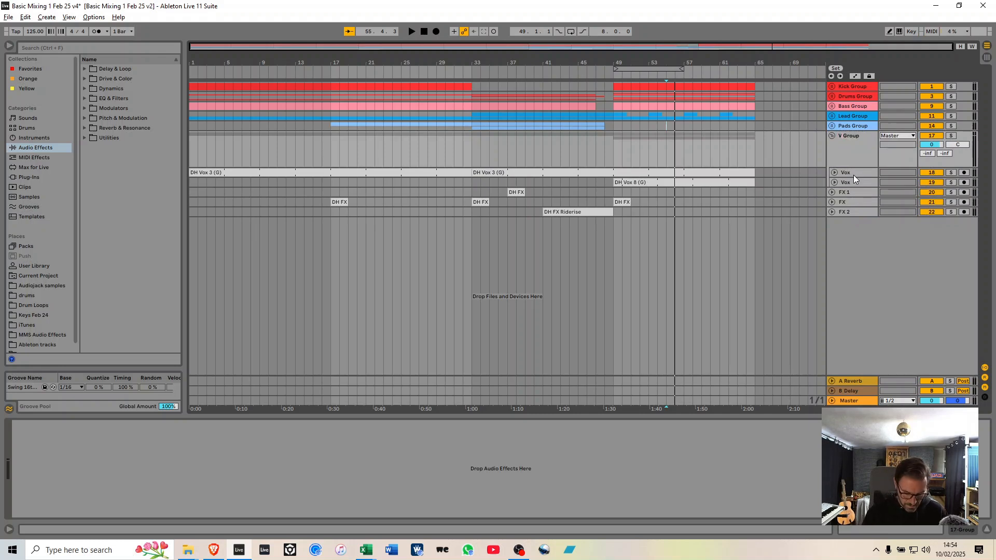
key("Return")
Colour the Vox Group yellow, assign that colour to its grouped tracks and clips, and fold the group.
right_click(851, 153)
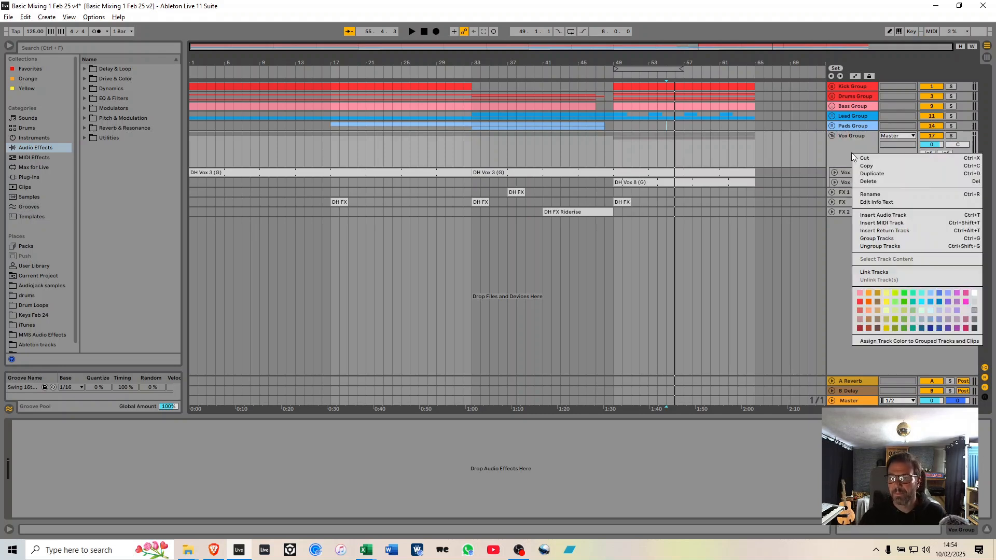
key("Escape")
right_click(855, 152)
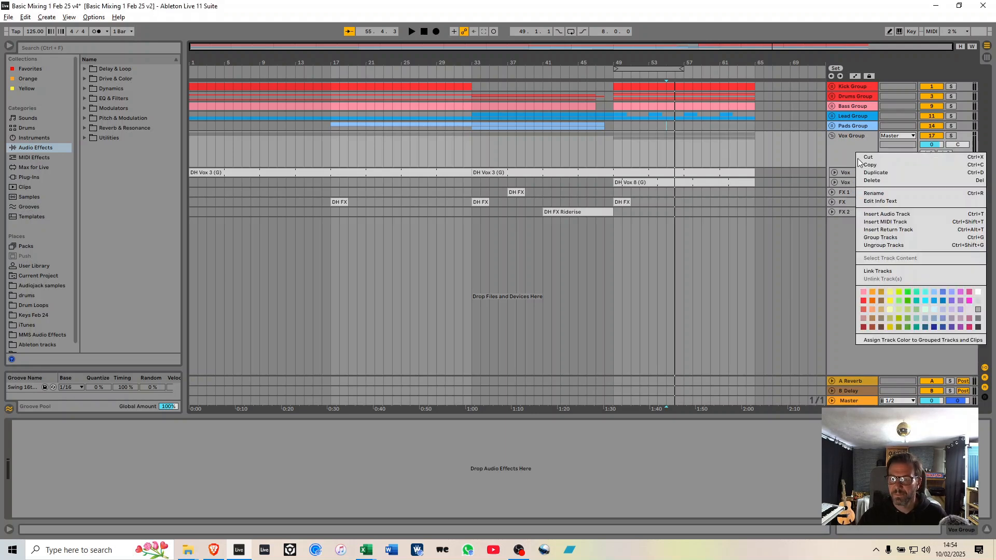
left_click(889, 301)
right_click(850, 144)
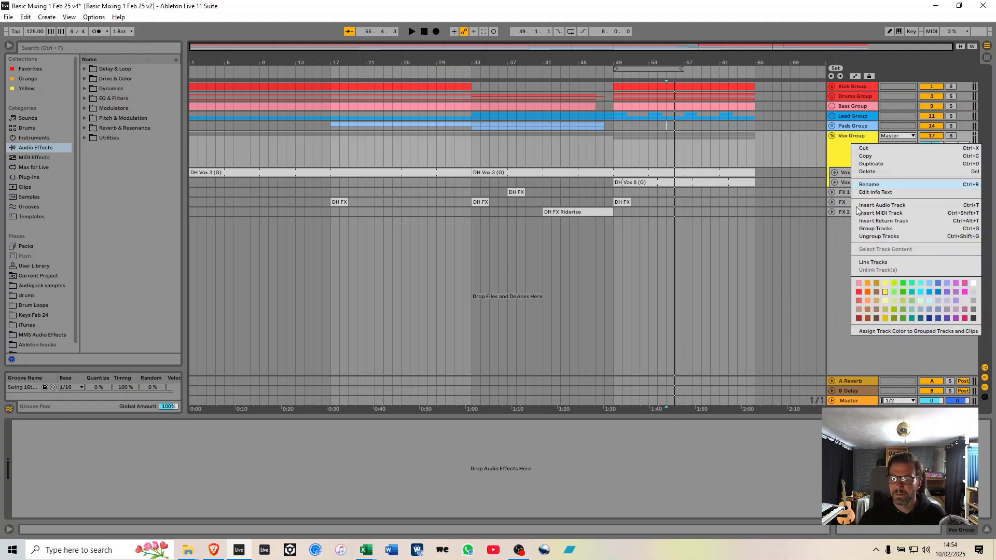
left_click(887, 330)
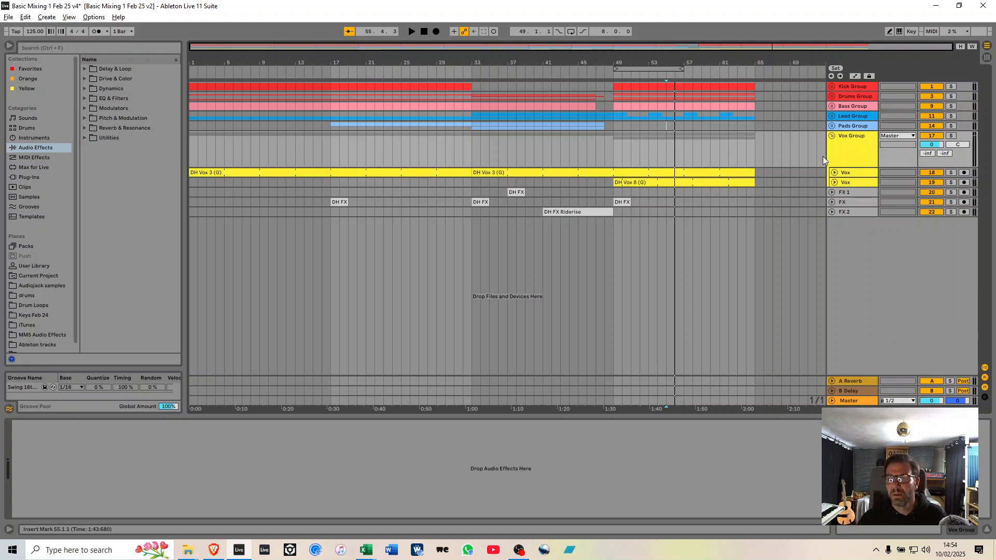
left_click(831, 135)
Group the FX 1, FX and FX 2 tracks and name the group FX Group.
left_click(856, 146)
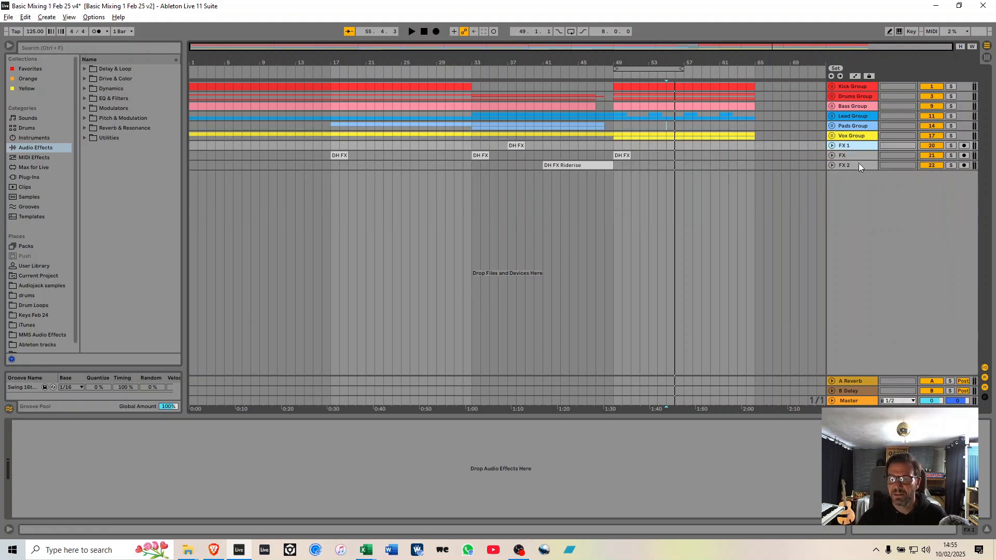
left_click(858, 163, "shift")
key("ctrl+g")
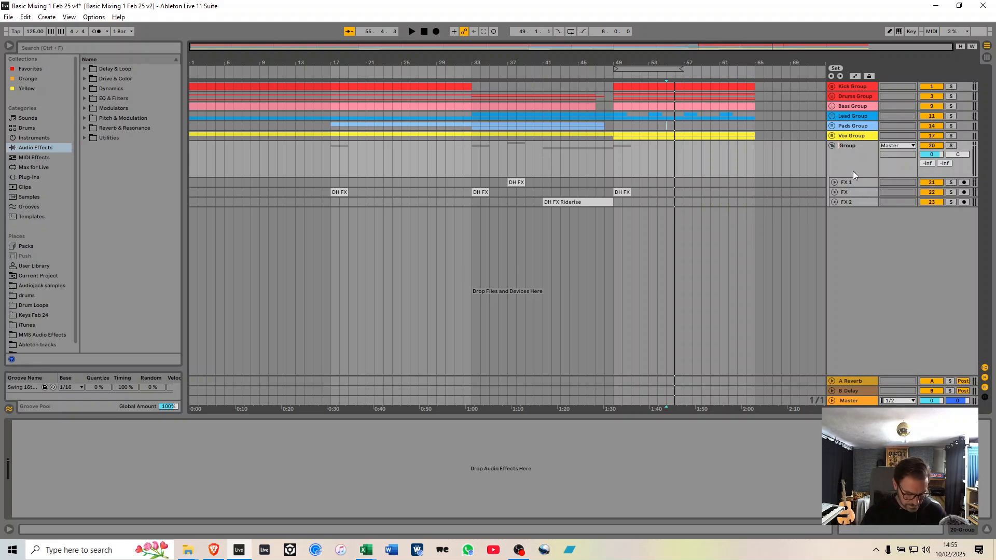
Colour the FX Group green, assign that colour to its grouped tracks and clips, and fold the group.
right_click(852, 170)
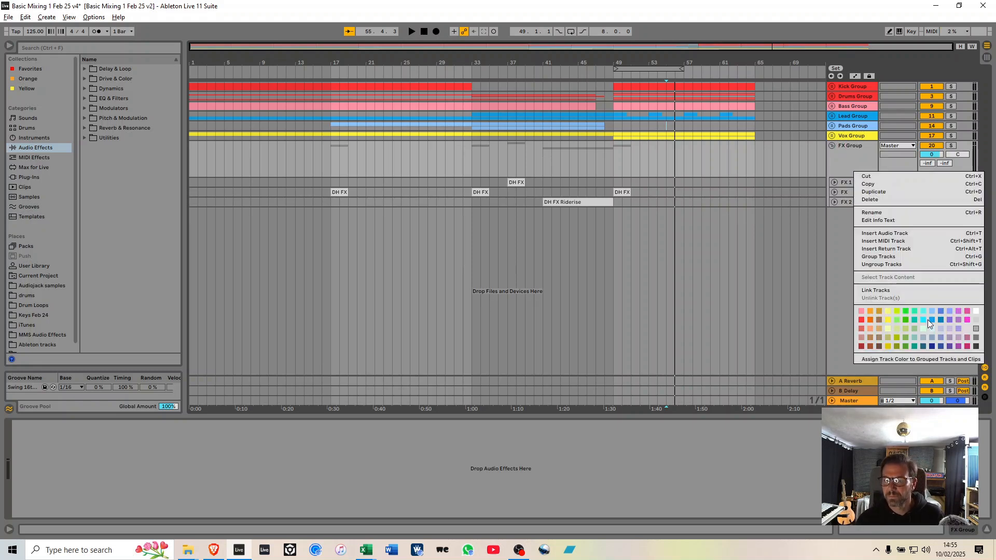
left_click(898, 320)
right_click(854, 157)
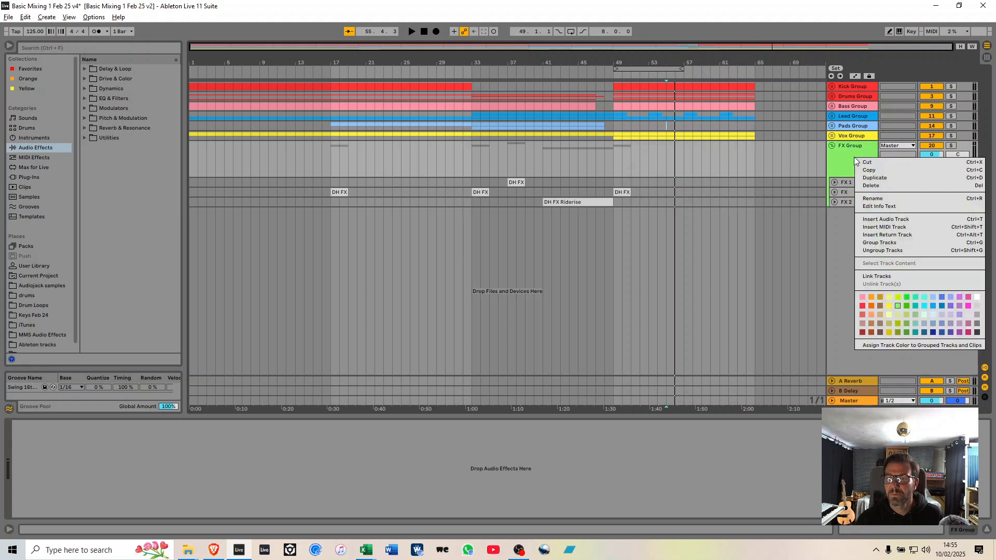
left_click(892, 344)
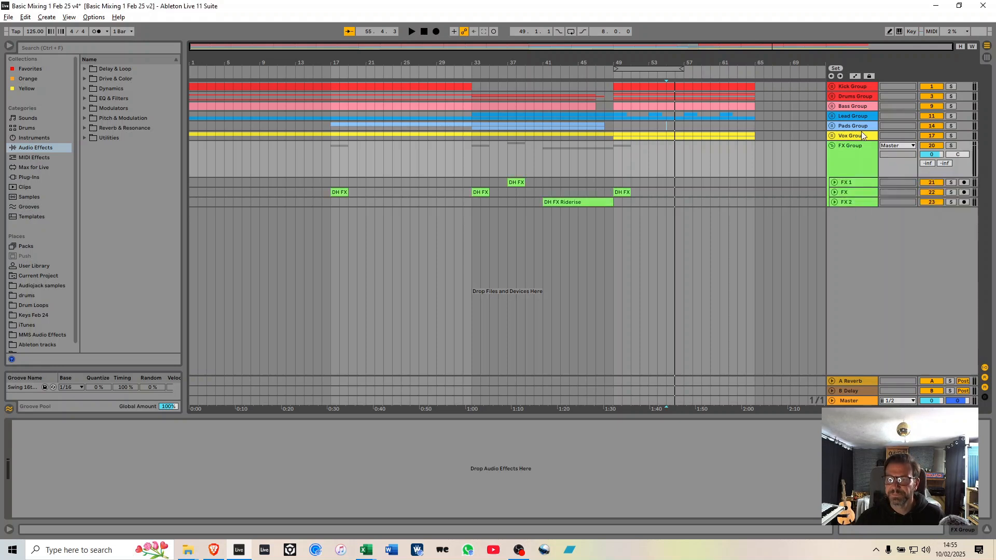
left_click(832, 146)
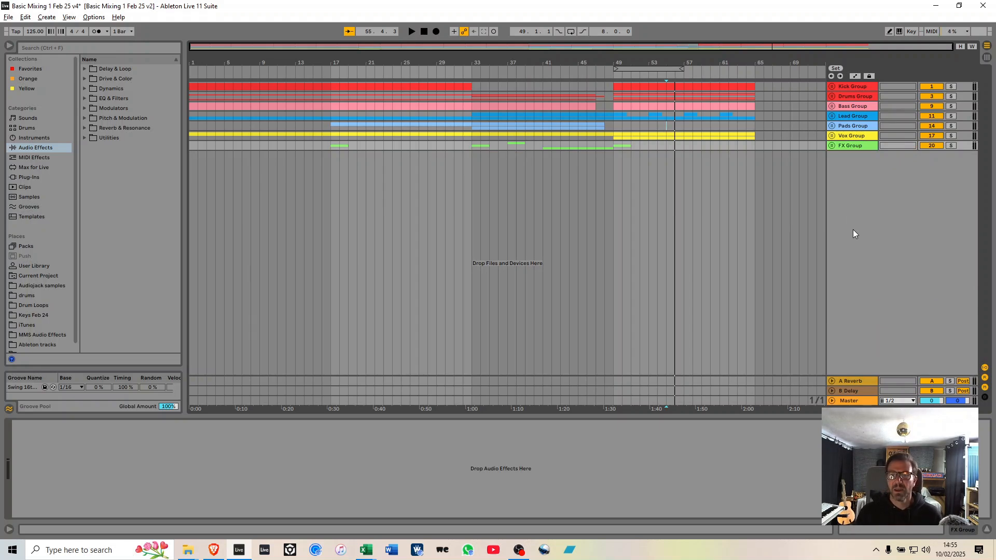
Add a Limiter to the Kick Group and set its ceiling to -2 dB.
left_click(855, 402)
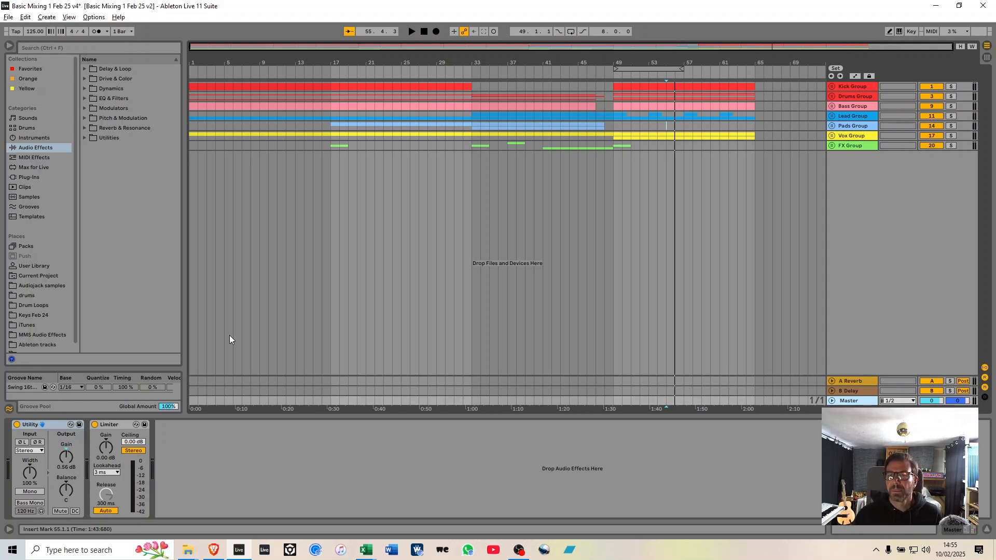
left_click(850, 87)
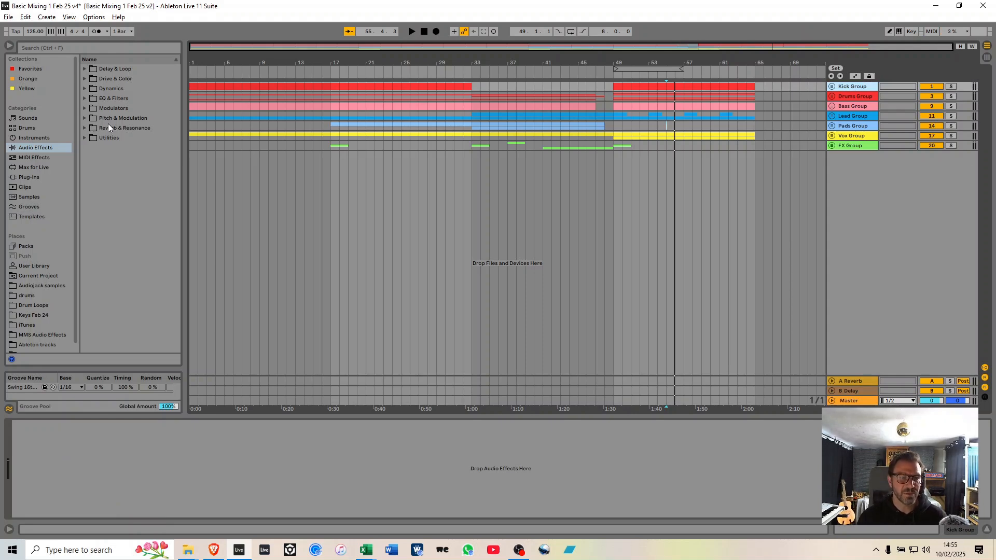
left_click(85, 88)
left_click_drag(99, 129, 64, 439)
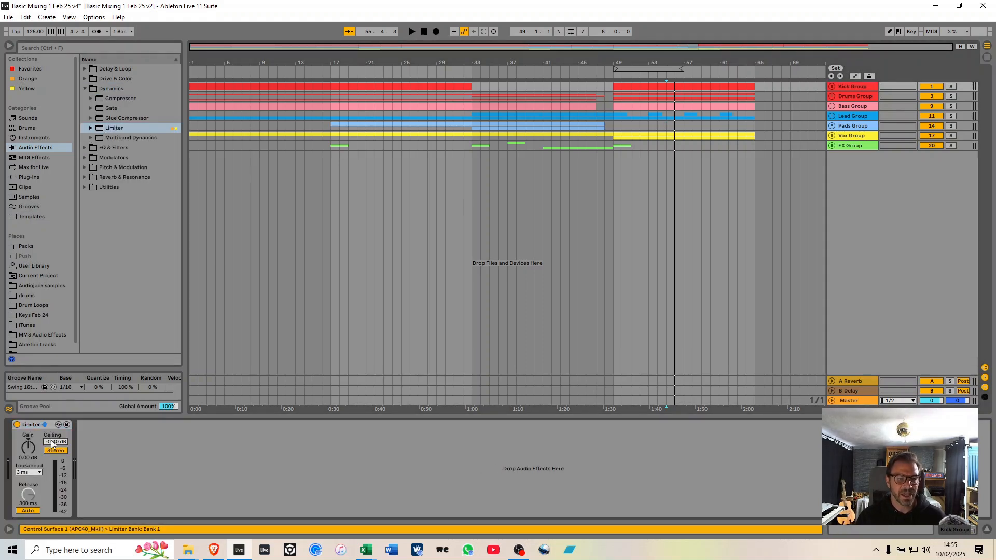
type("-2")
key("Return")
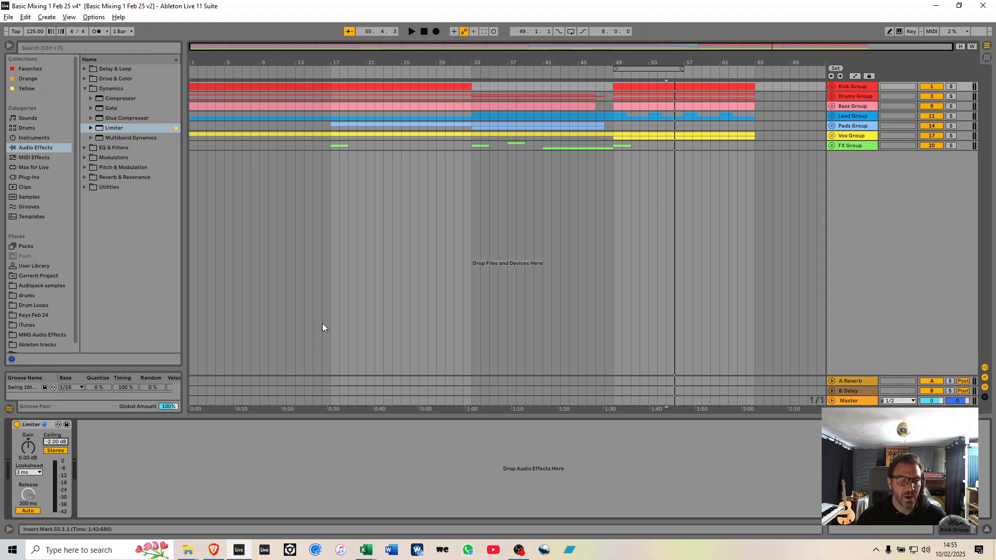
Unfold the Kick Group and its DH Kick track, then solo the group and play bars 27 to 29 as a loop.
left_click(832, 86)
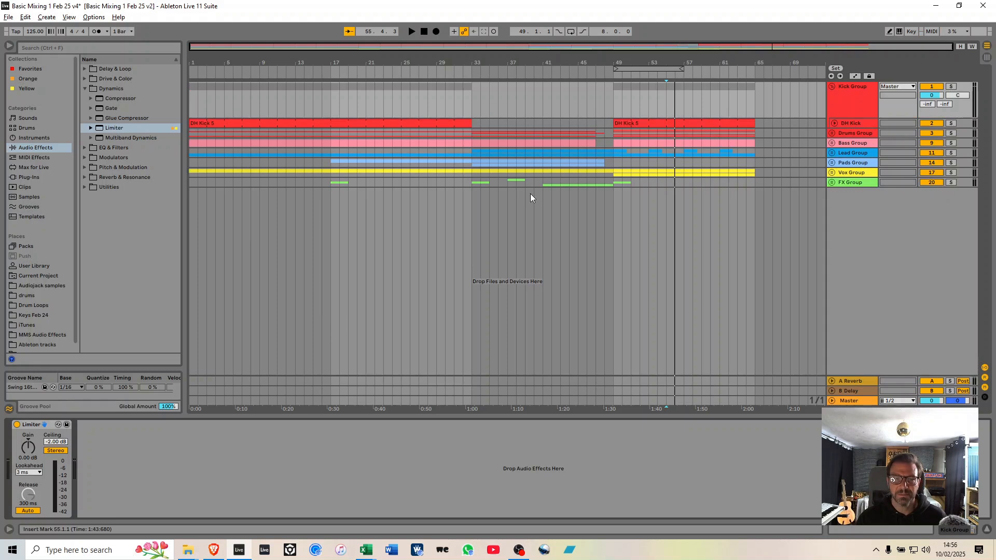
left_click(833, 123)
left_click_drag(416, 142, 437, 142)
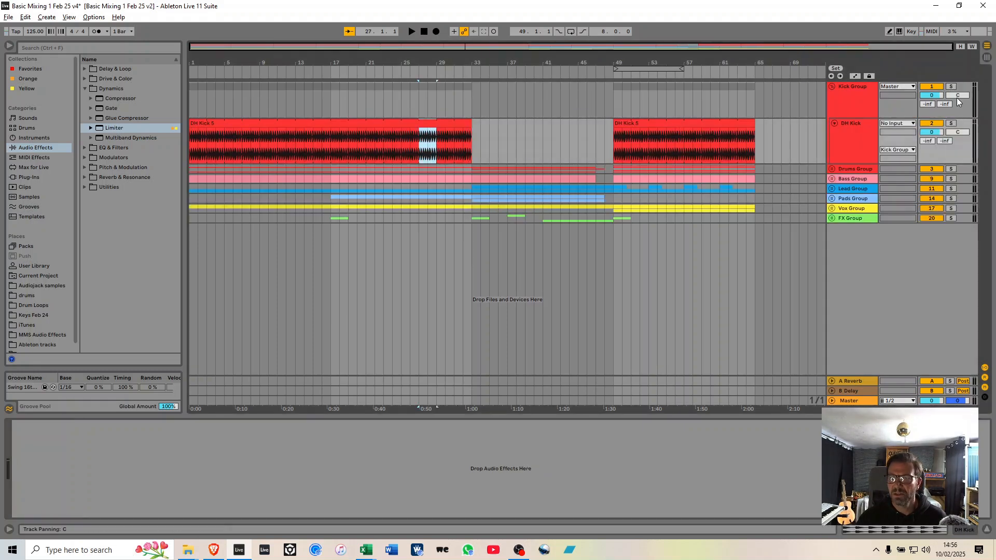
left_click(951, 87)
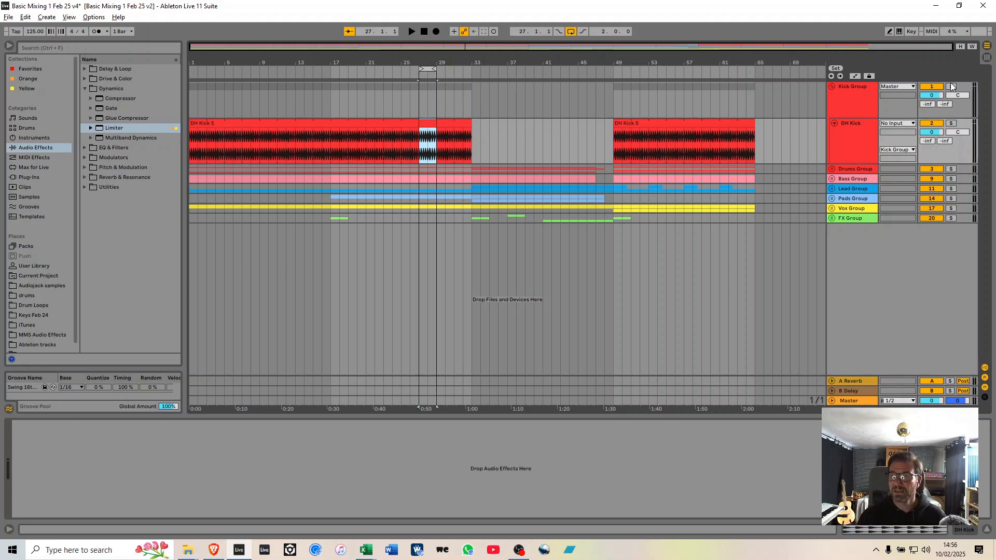
key("ctrl+l")
key("space")
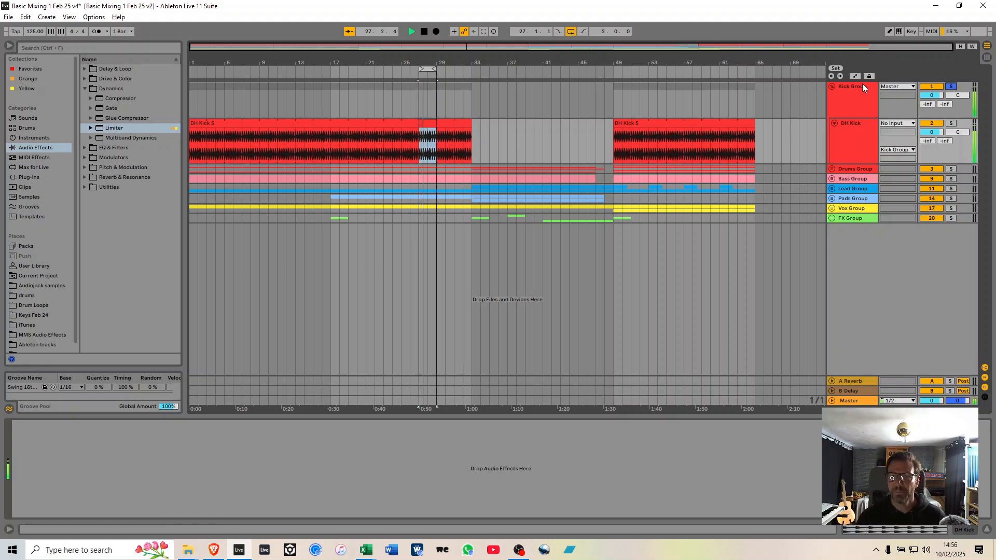
Set the Kick Group Limiter's gain to about 5.1 dB during playback, then stop and fold the group.
left_click(853, 98)
left_click_drag(30, 447, 29, 431)
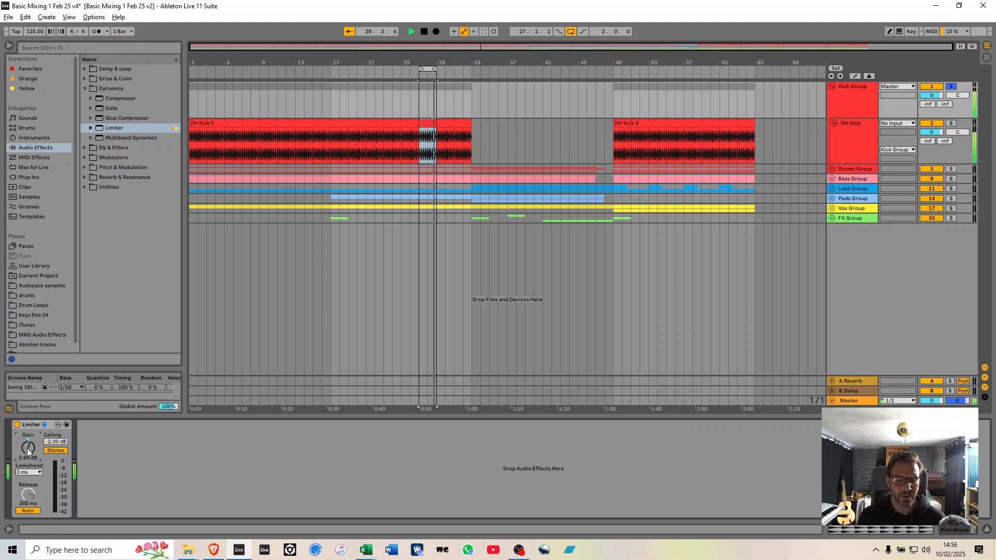
left_click_drag(27, 448, 27, 399)
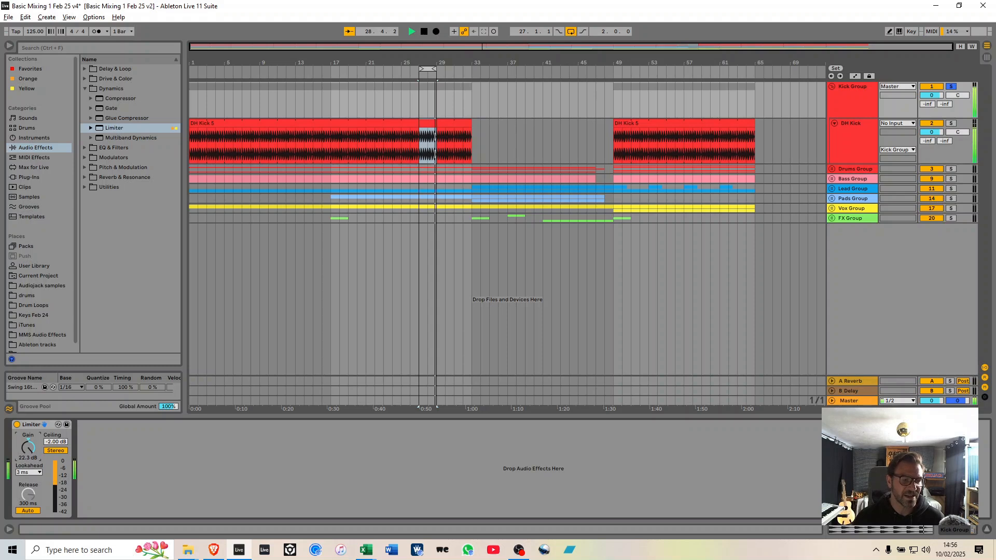
left_click_drag(28, 447, 28, 491)
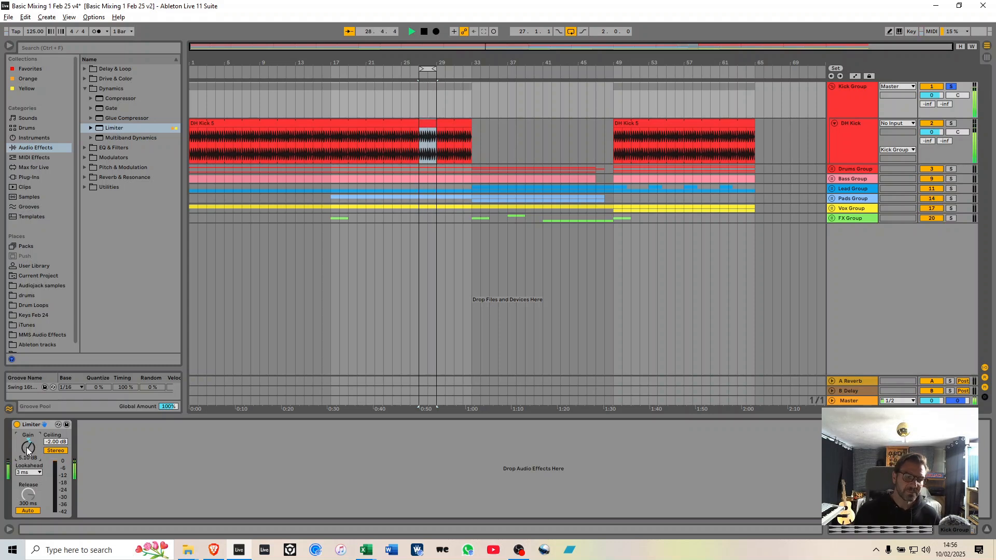
key("space")
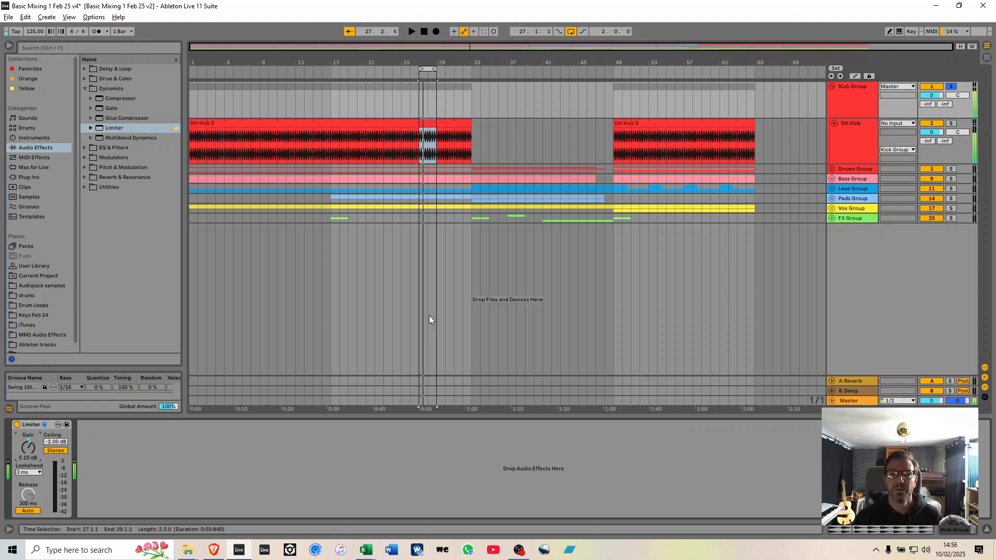
left_click(831, 85)
Add an EQ Eight to the Drums Group.
left_click(851, 96)
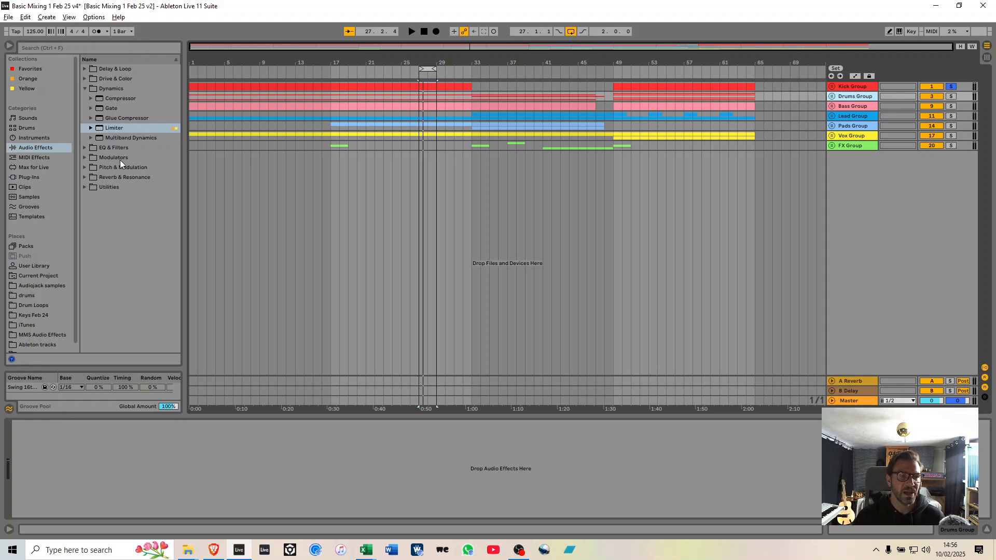
left_click(85, 149)
left_click_drag(96, 127, 125, 476)
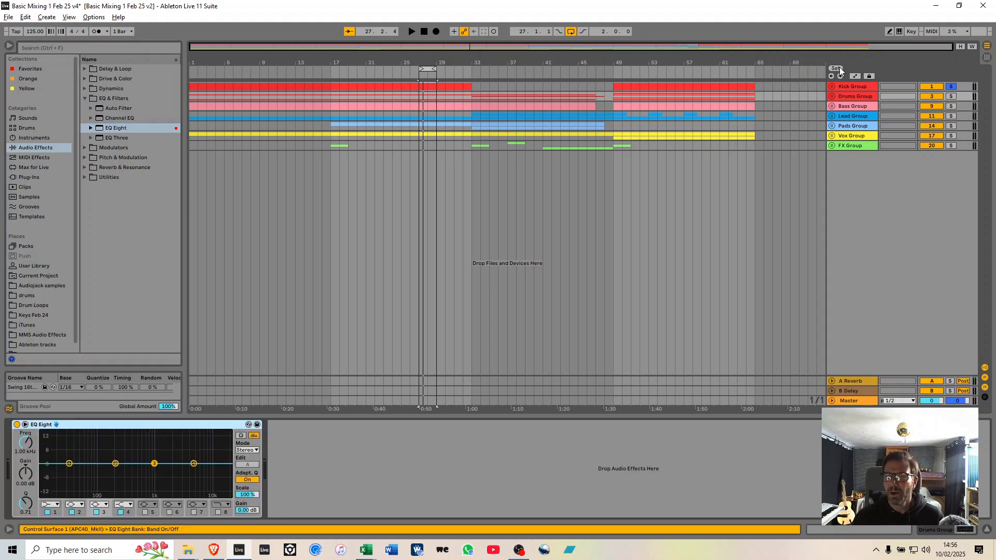
Solo and unfold the Drums Group, loop bars 49 to 53 across its tracks, and audition the loop.
left_click(951, 96)
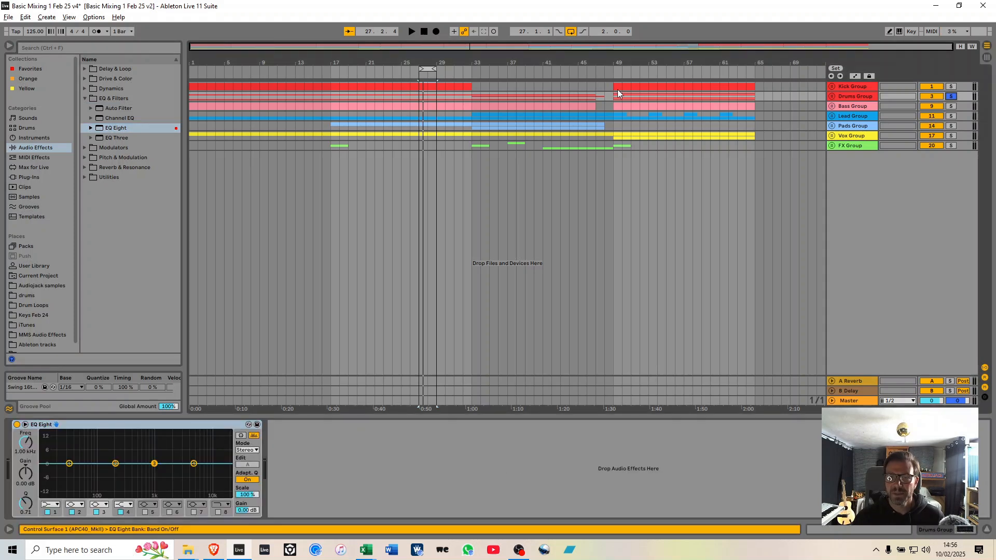
left_click(831, 96)
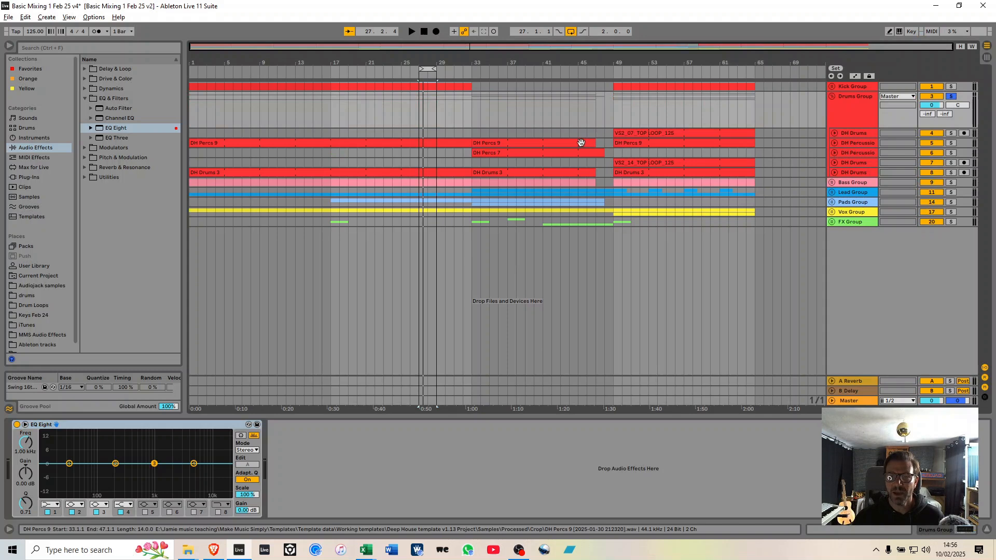
left_click_drag(614, 119, 649, 125)
key("ctrl+l")
key("space")
key("space")
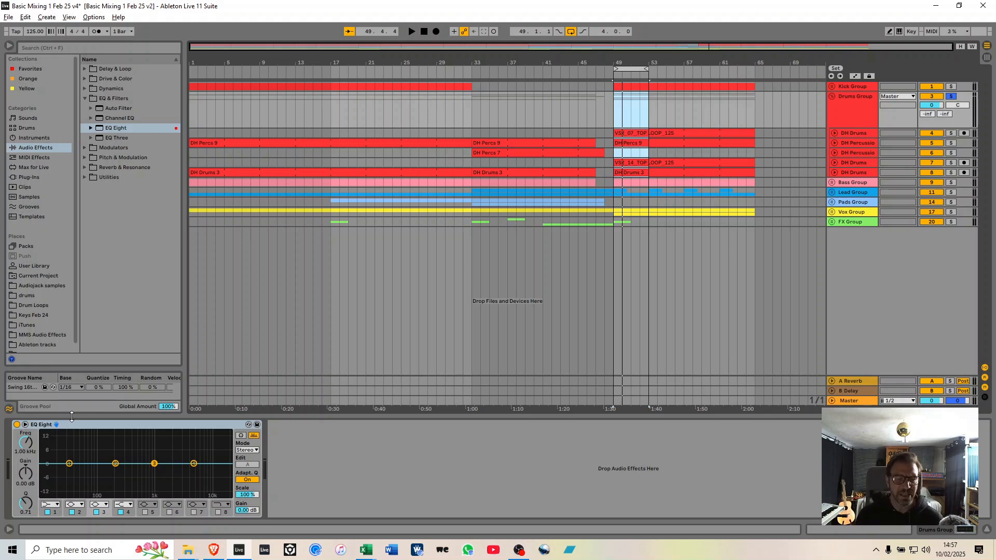
Enable the high-cut band 8 in the Drums Group's EQ Eight, lower its frequency to about 62.5 Hz, and play the loop.
left_click(217, 512)
left_click_drag(29, 443, 30, 534)
key("space")
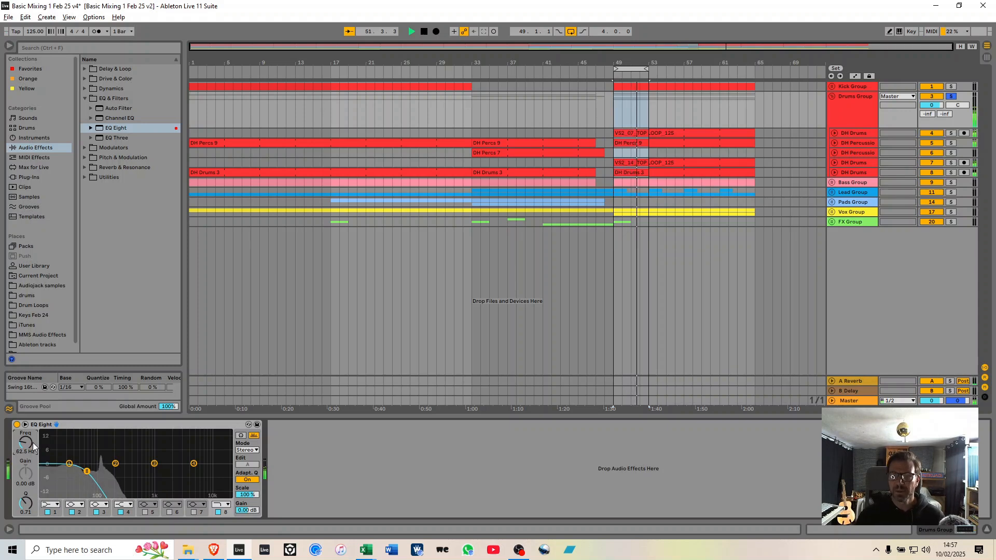
Show the mixer in Session View and make band 8 of the Drums Group's EQ Eight a low-cut filter at 100 Hz, stopping playback.
key("Tab")
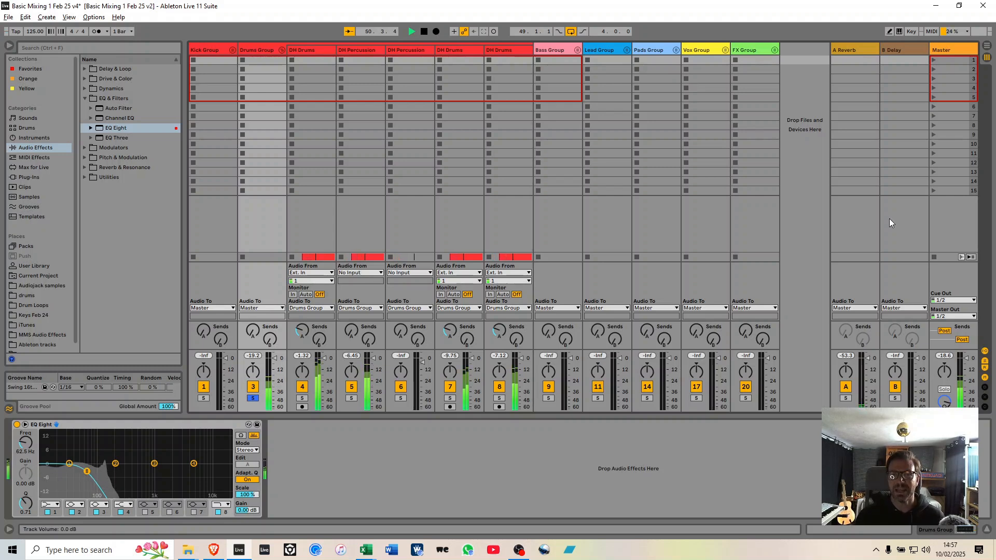
left_click(263, 49)
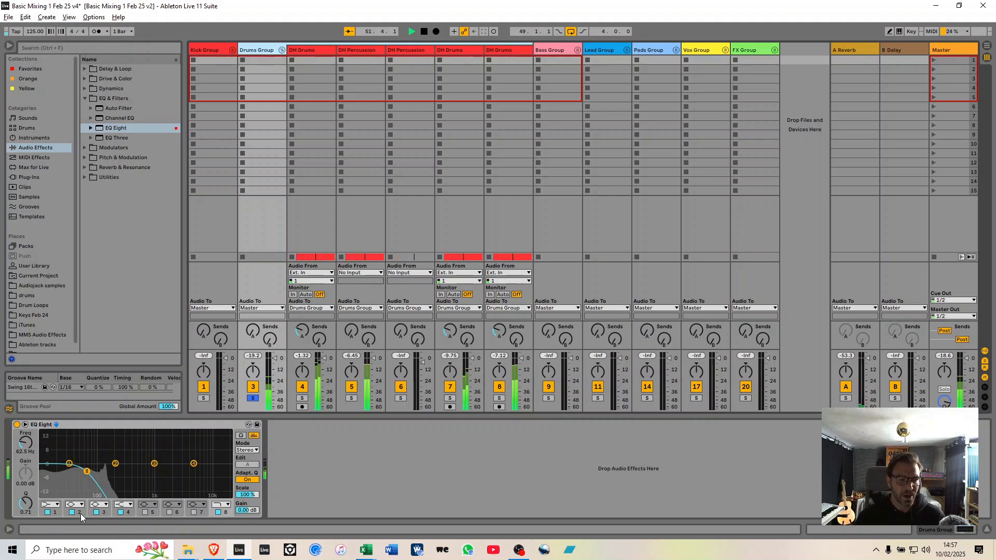
left_click(223, 504)
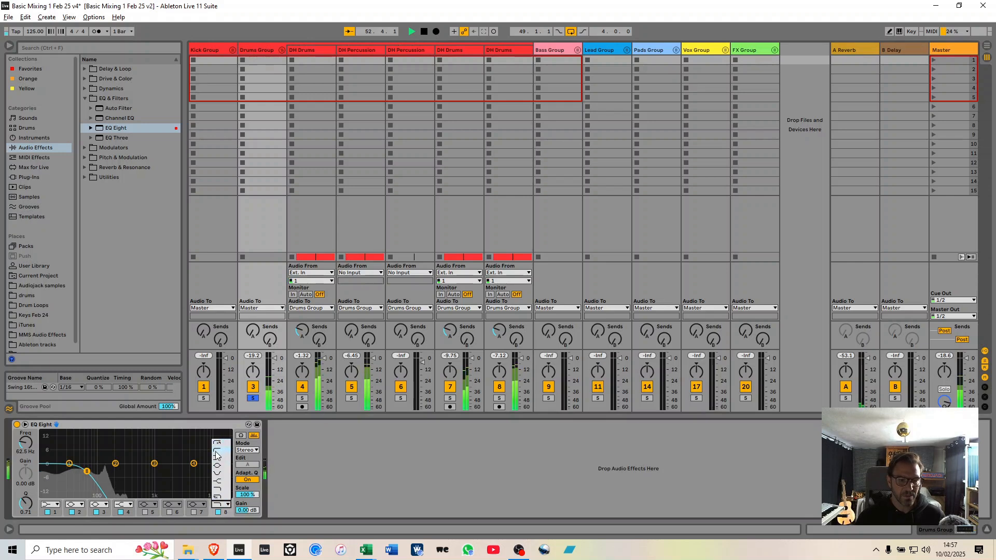
left_click(218, 456)
key("space")
type("100")
key("Return")
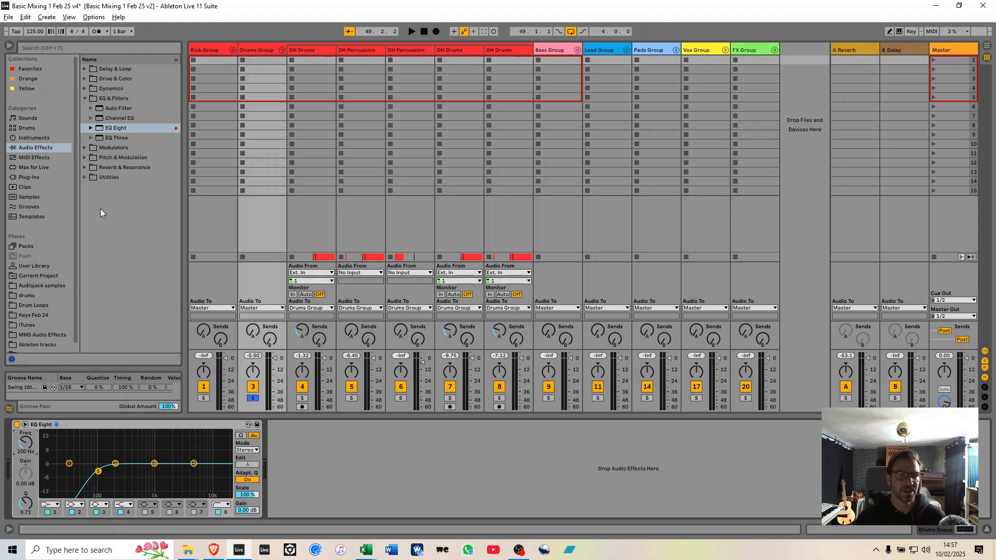
Add a Limiter after the Drums Group's EQ Eight and set its ceiling to -1.00 dB.
left_click(85, 89)
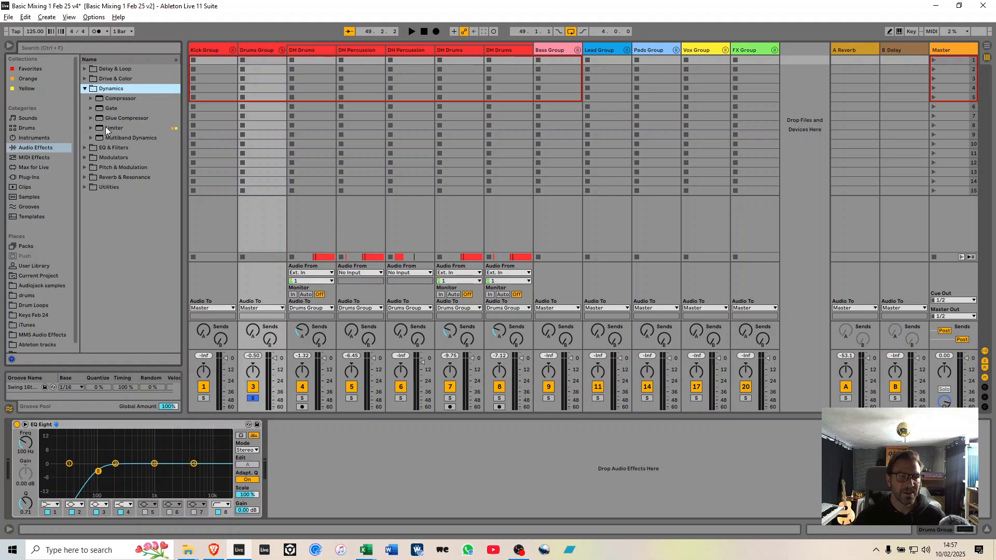
left_click_drag(97, 126, 319, 485)
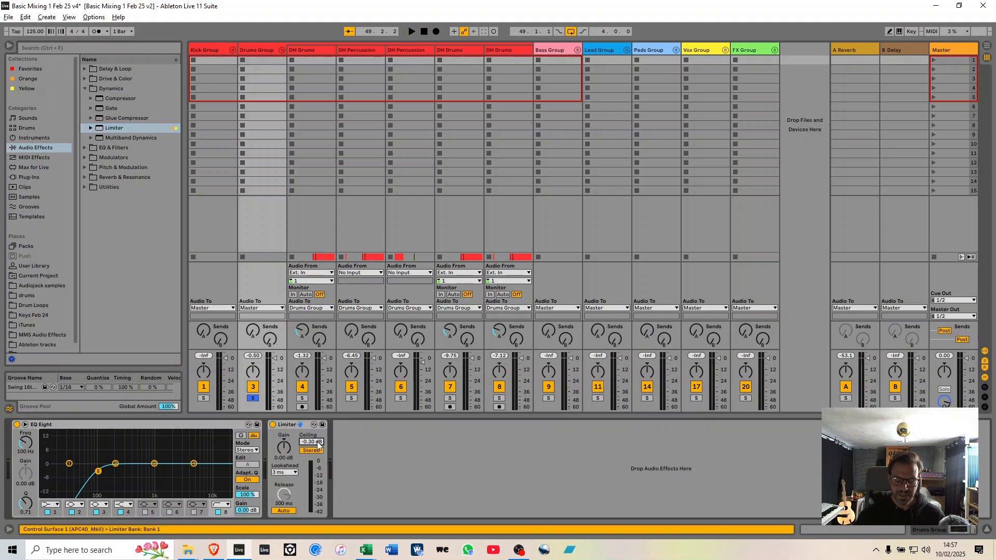
scroll(318, 445, "down", 7)
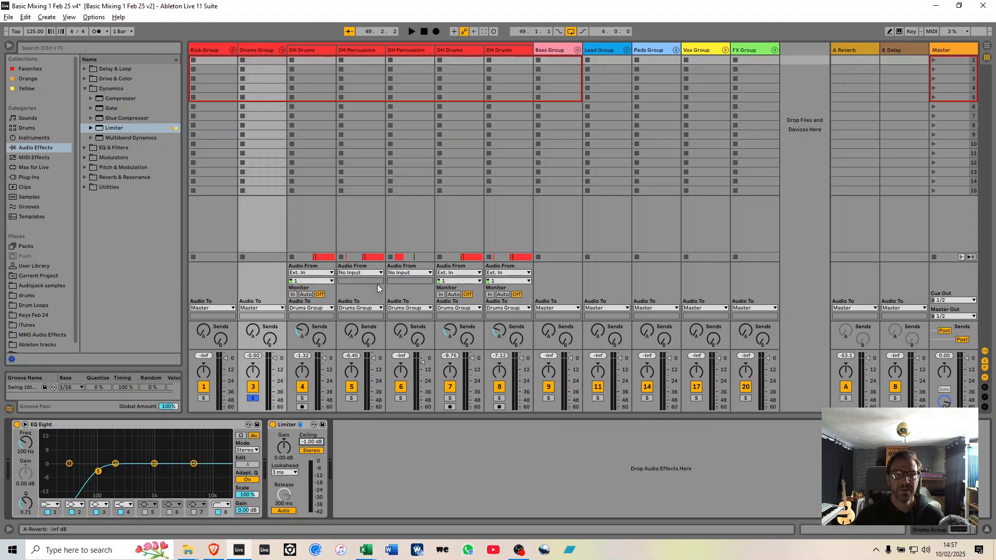
Set the Drums Group Limiter's gain to 4.50 dB while the loop plays, then stop and fold the group.
key("space")
left_click_drag(291, 456, 291, 437)
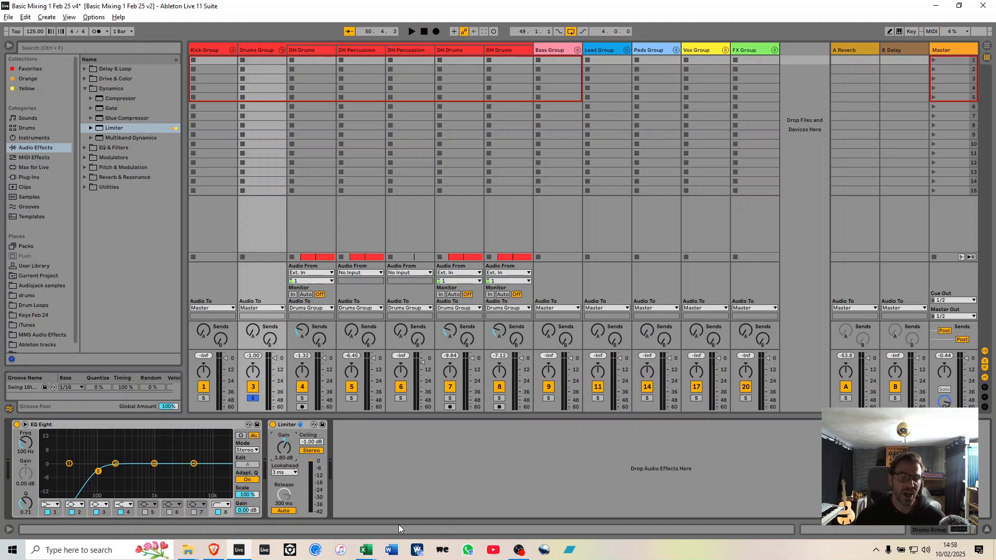
left_click_drag(288, 455, 289, 415)
key("space")
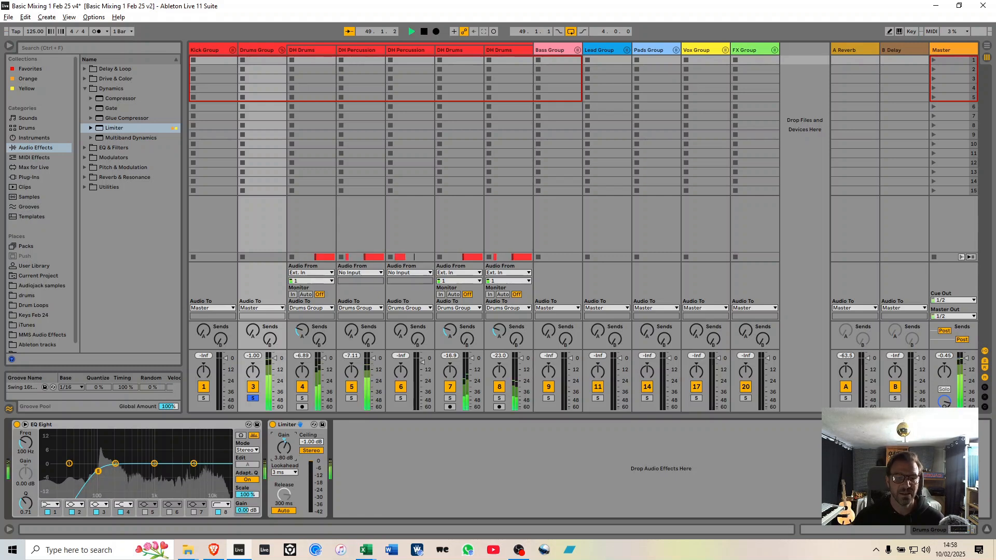
left_click_drag(284, 447, 283, 482)
left_click_drag(284, 447, 284, 428)
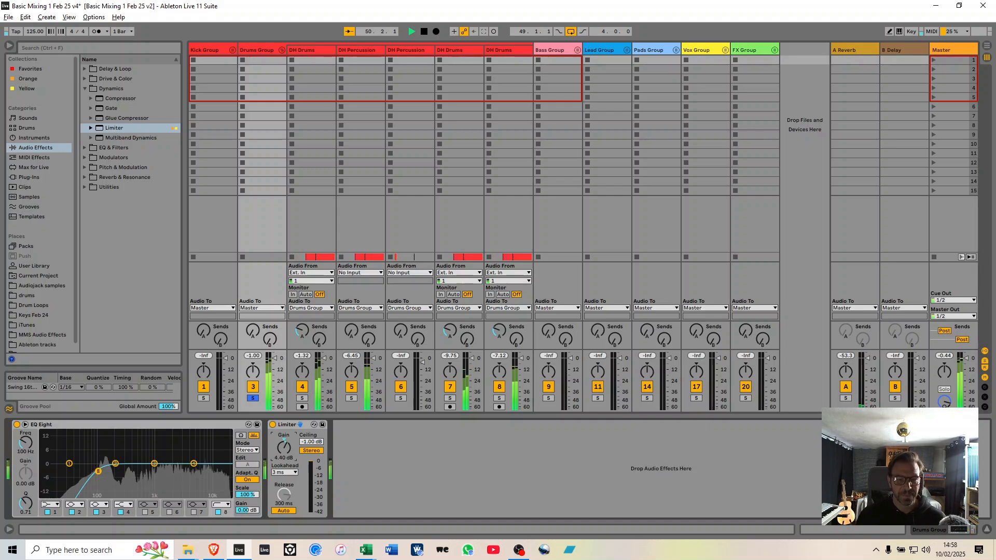
key("space")
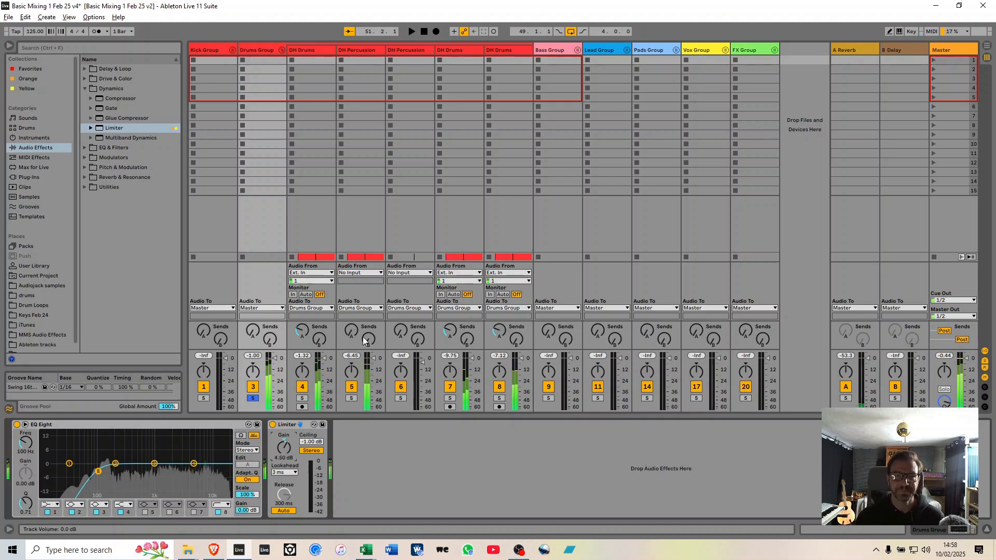
left_click(282, 50)
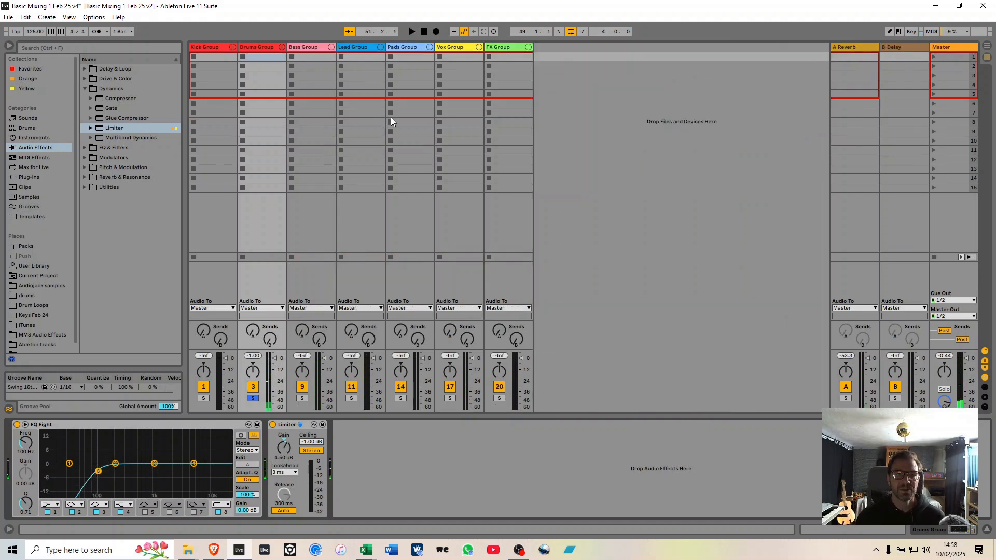
Add a Limiter to the Bass Group and set its ceiling to -8 dB.
left_click(306, 47)
left_click_drag(114, 127, 171, 497)
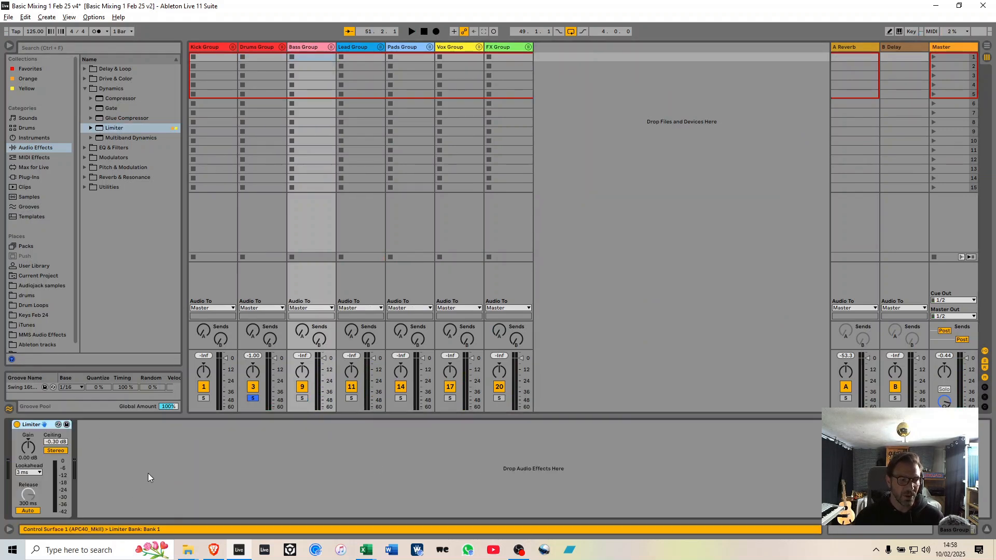
type("-8")
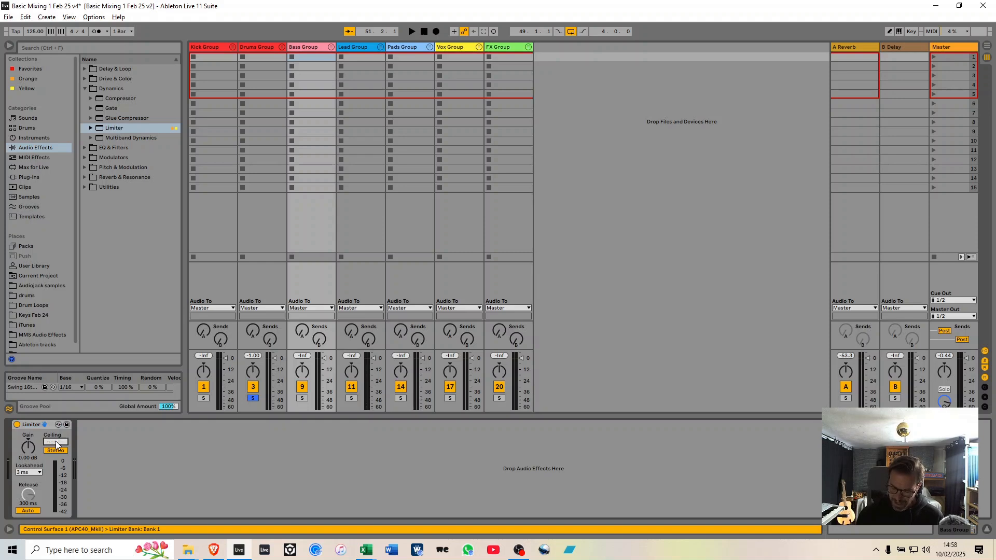
key("Return")
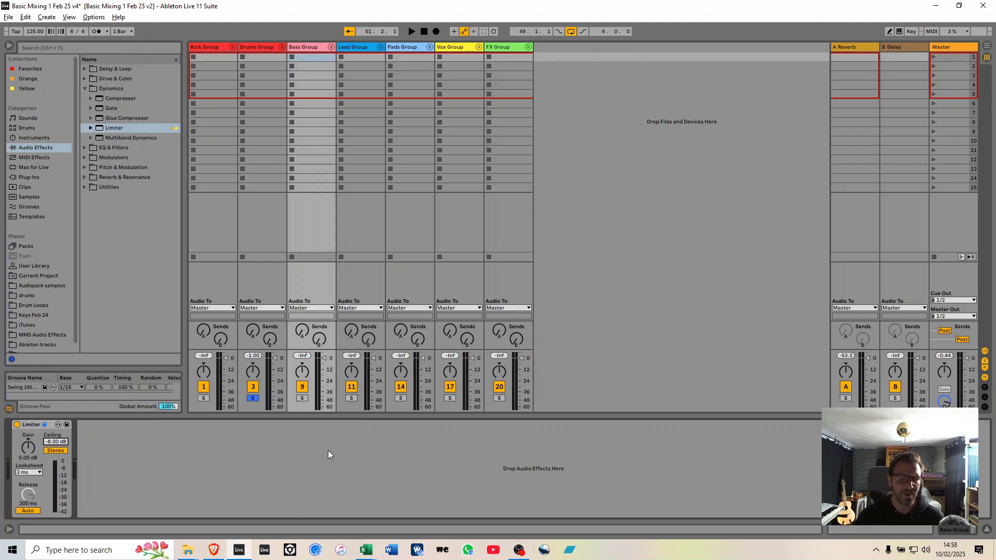
Solo the Bass Group and raise its Limiter gain to 3.60 dB while the loop plays, then stop.
left_click(302, 398)
key("space")
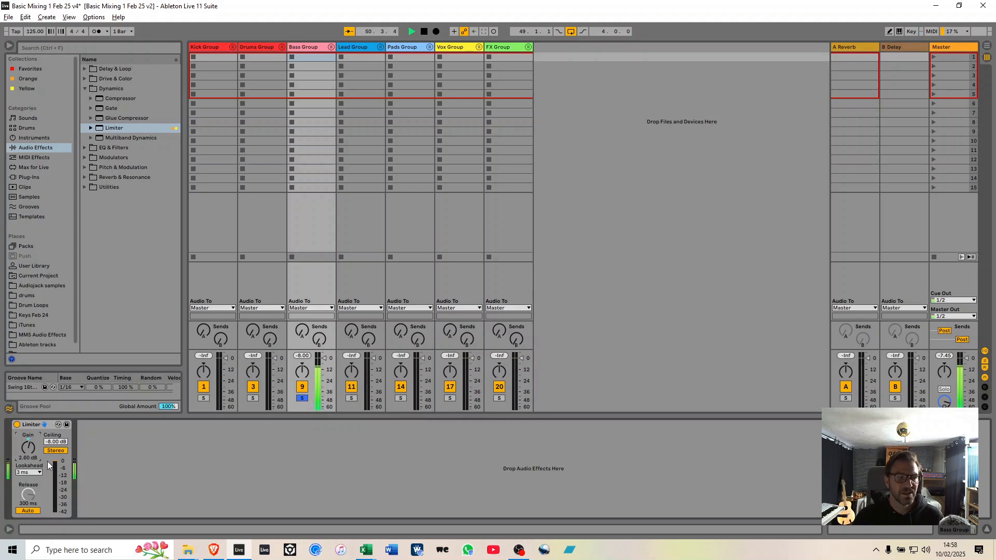
mouse_move(28, 440)
left_mouse_down()
mouse_move(29, 409)
mouse_move(28, 425)
left_mouse_up()
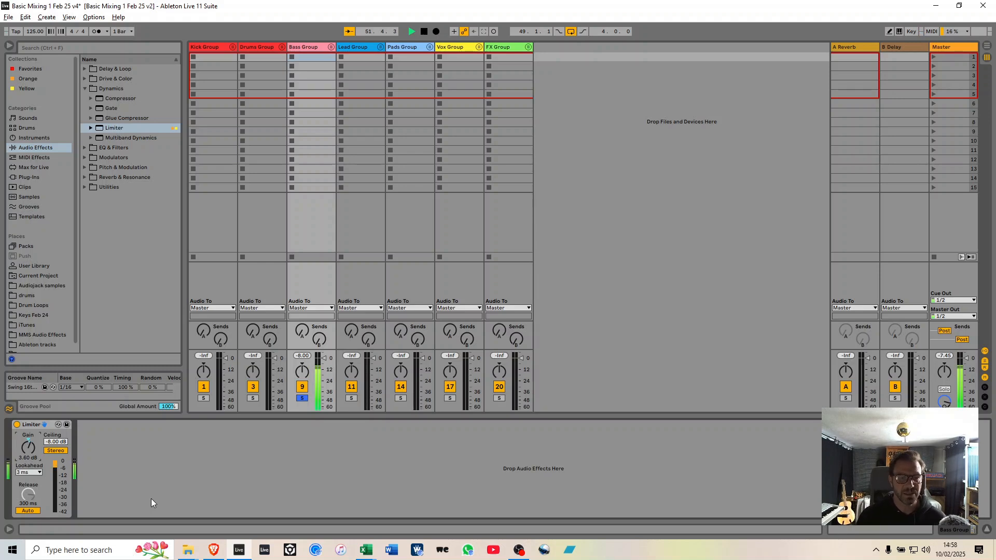
key("space")
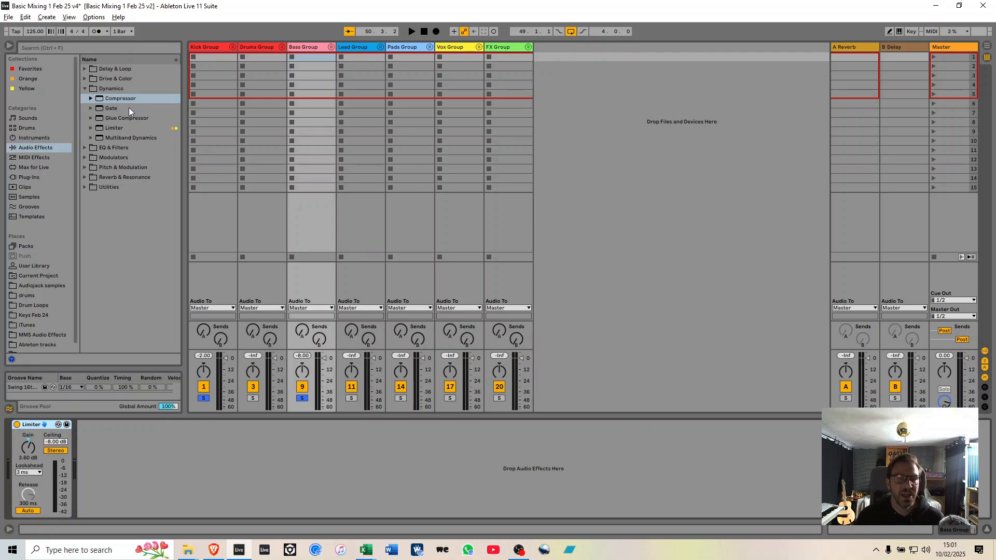
Add a Compressor after the Bass Group's Limiter, sidechain it from the Kick Group, and show its gain-reduction activity display.
left_click_drag(113, 97, 122, 477)
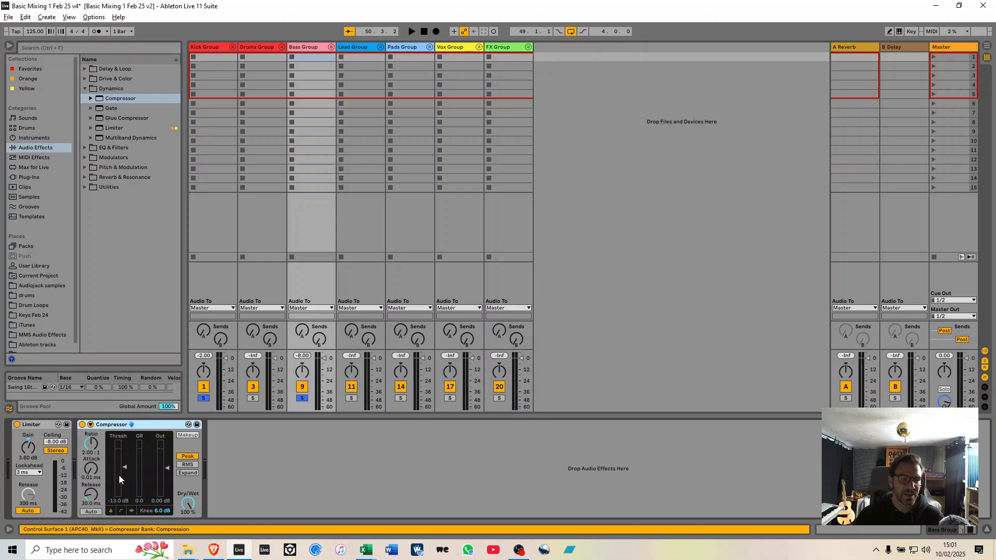
left_click(90, 425)
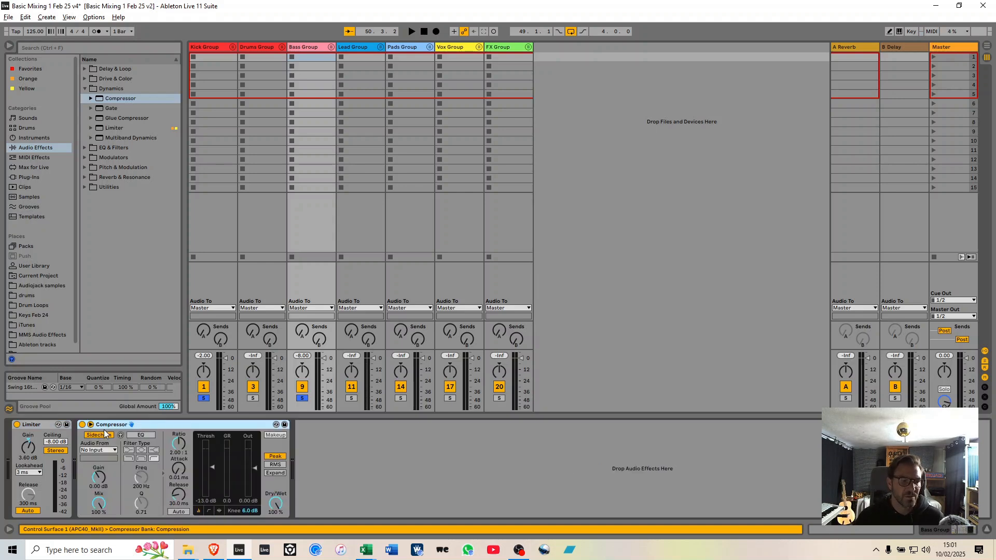
left_click(105, 436)
left_click(108, 451)
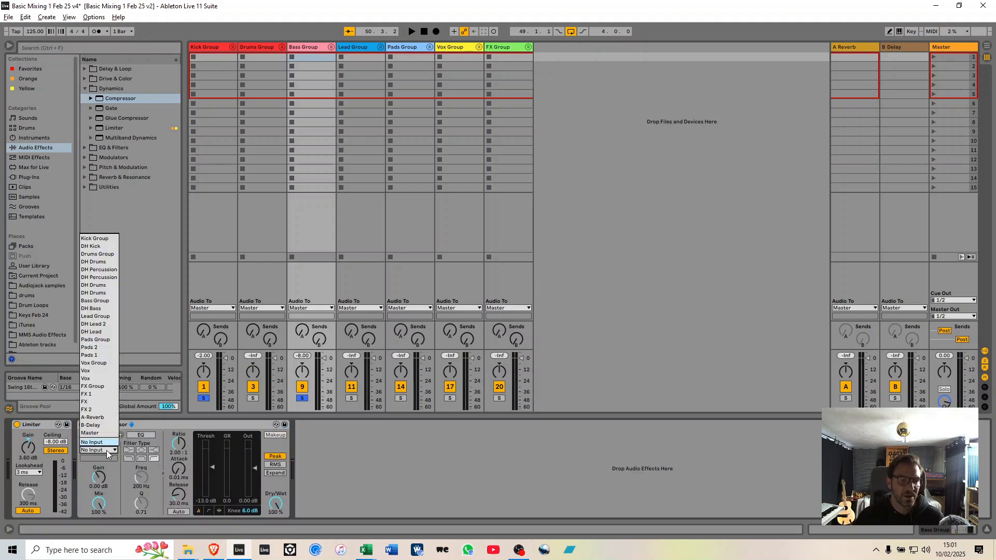
left_click(99, 240)
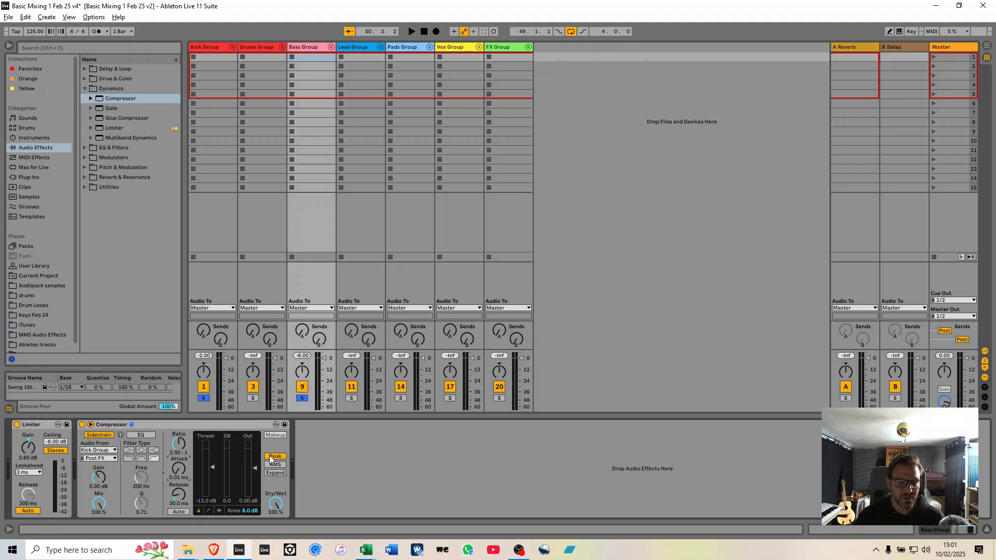
left_click(218, 511)
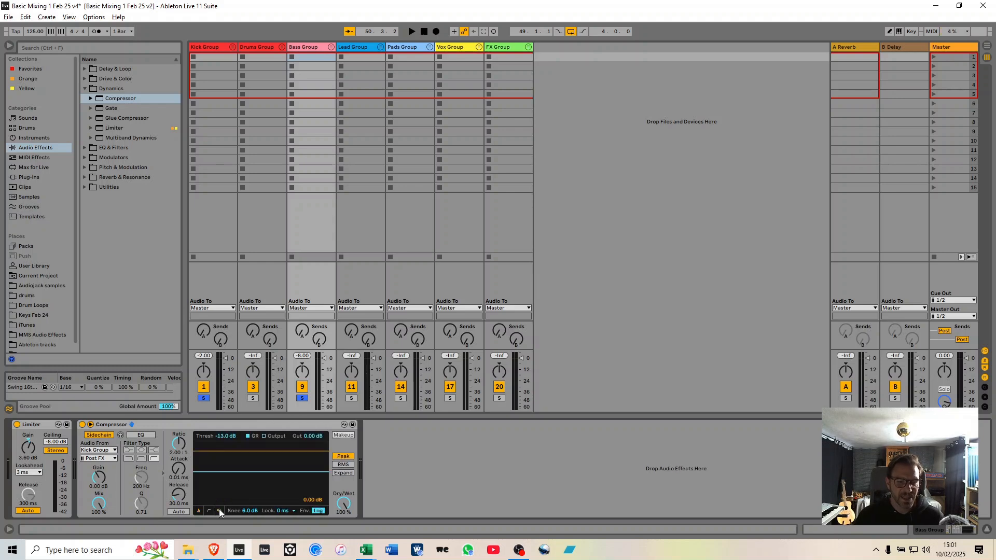
Return to Arrangement View and set the Bass Group Compressor's threshold to -9.28 dB while the loop plays, then stop.
key("Tab")
key("space")
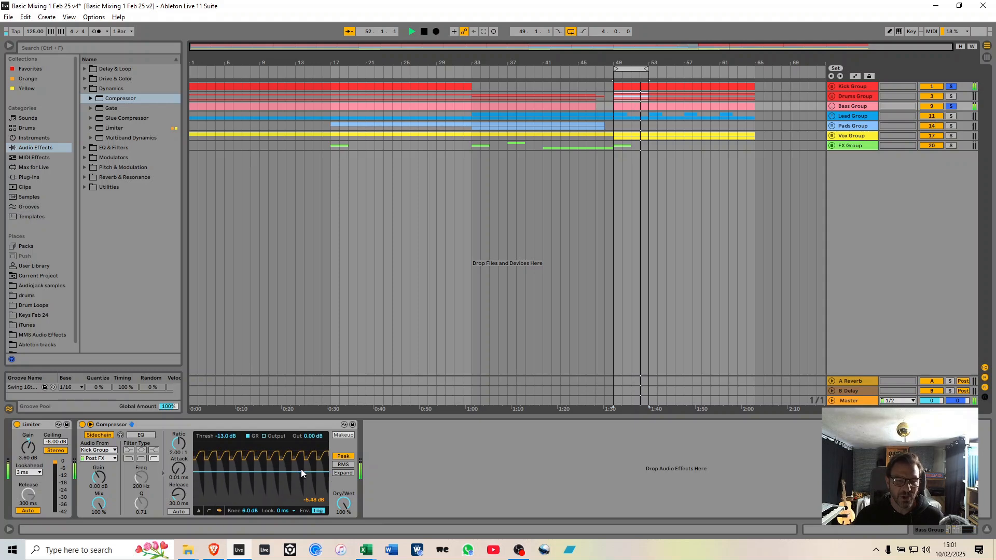
left_click_drag(301, 471, 302, 466)
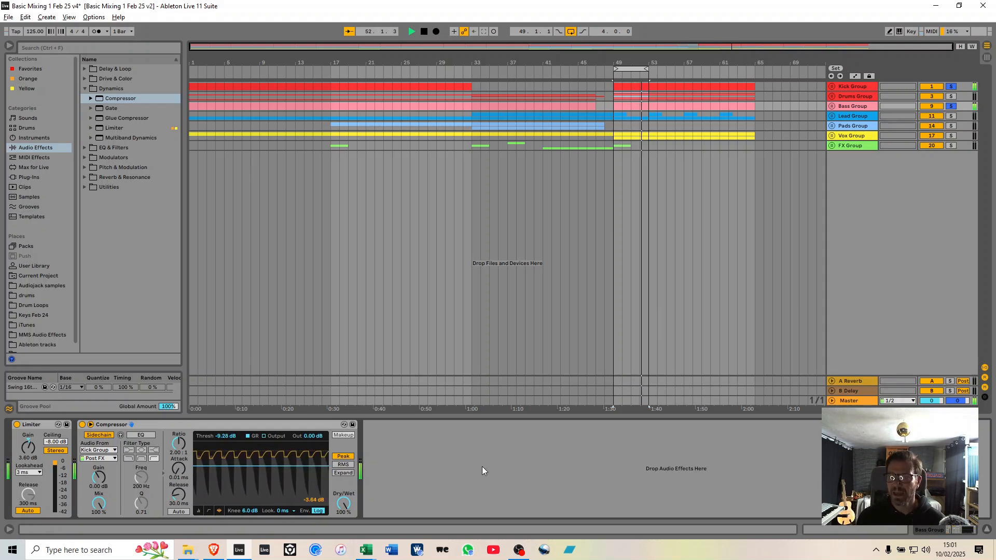
key("space")
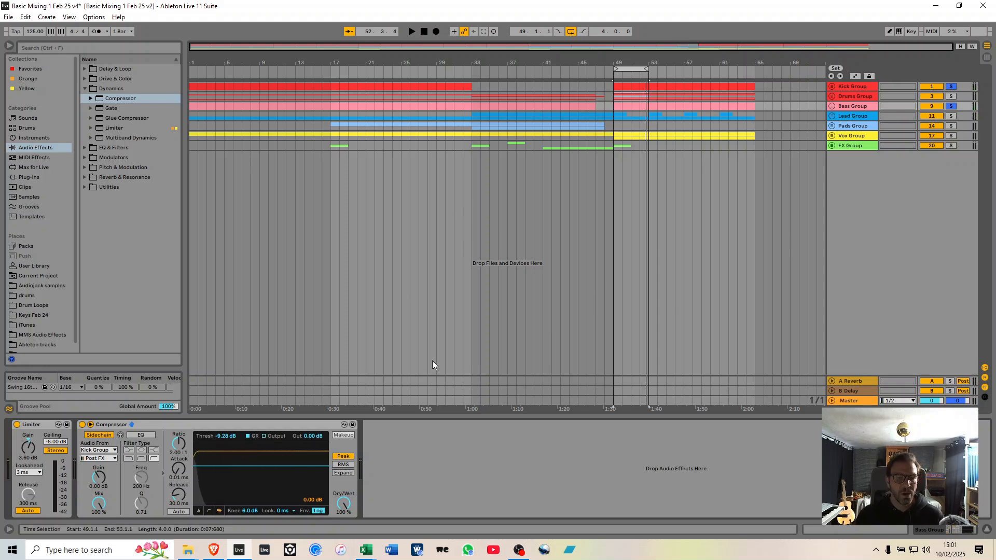
Copy the Bass Group's Limiter and Compressor onto the Lead Group.
left_click(35, 427)
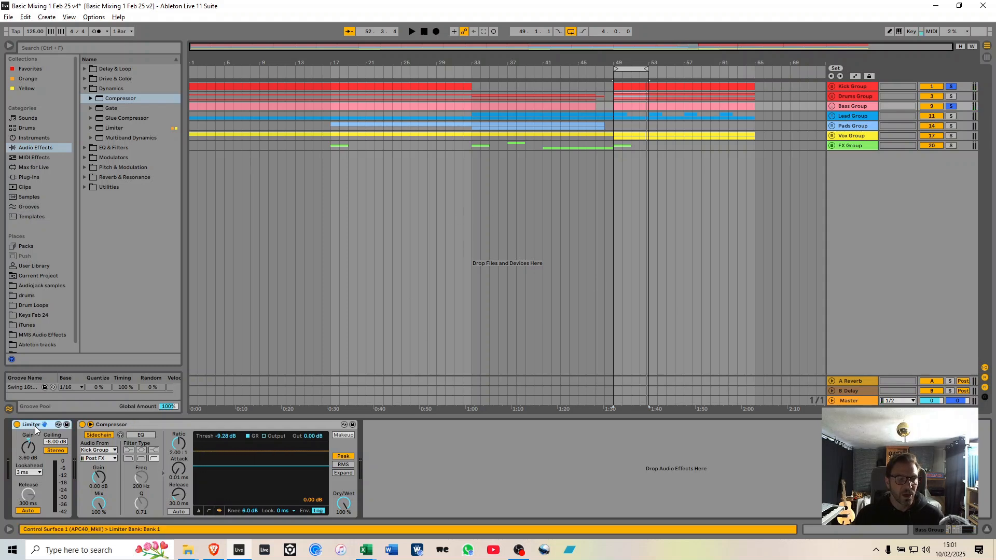
left_click(210, 427)
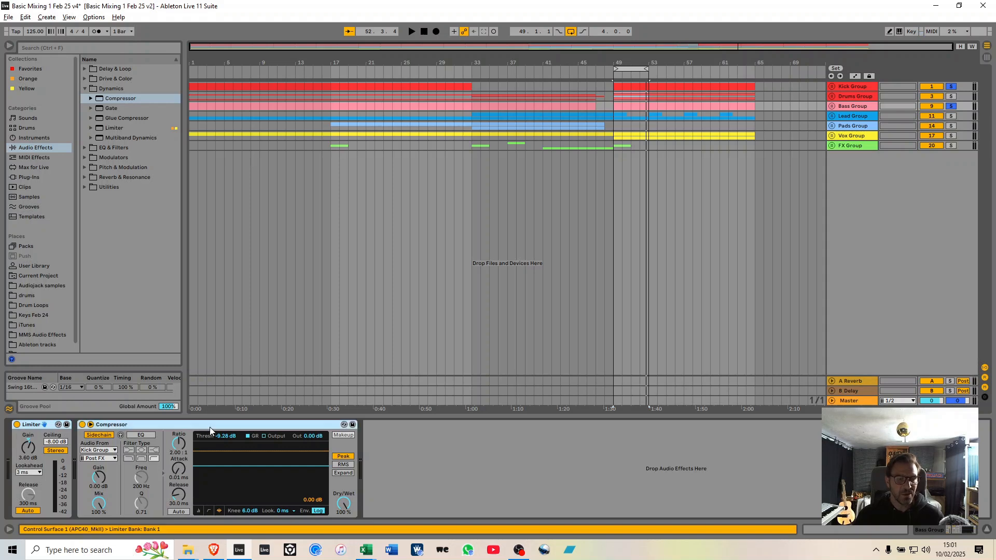
left_click(863, 117)
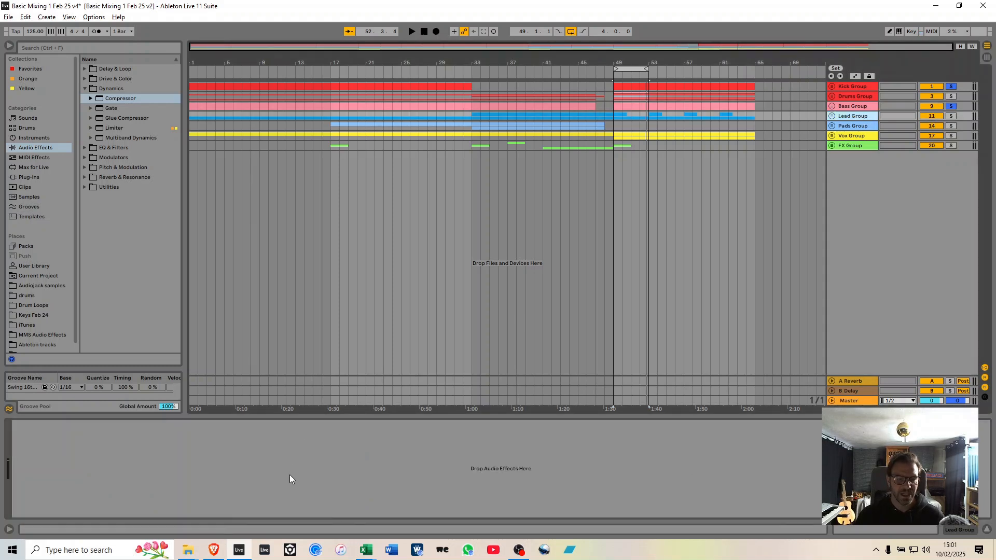
left_click(855, 96)
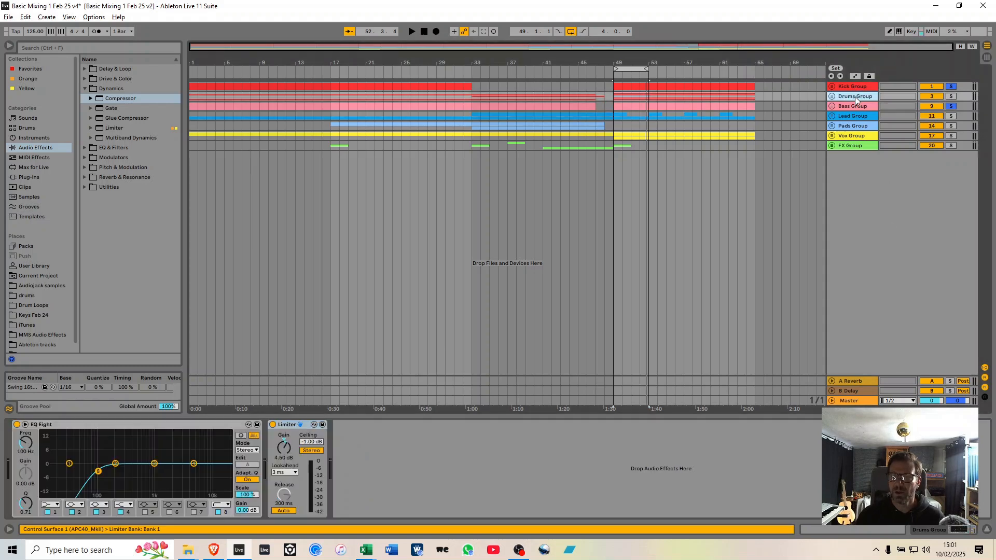
left_click(73, 424)
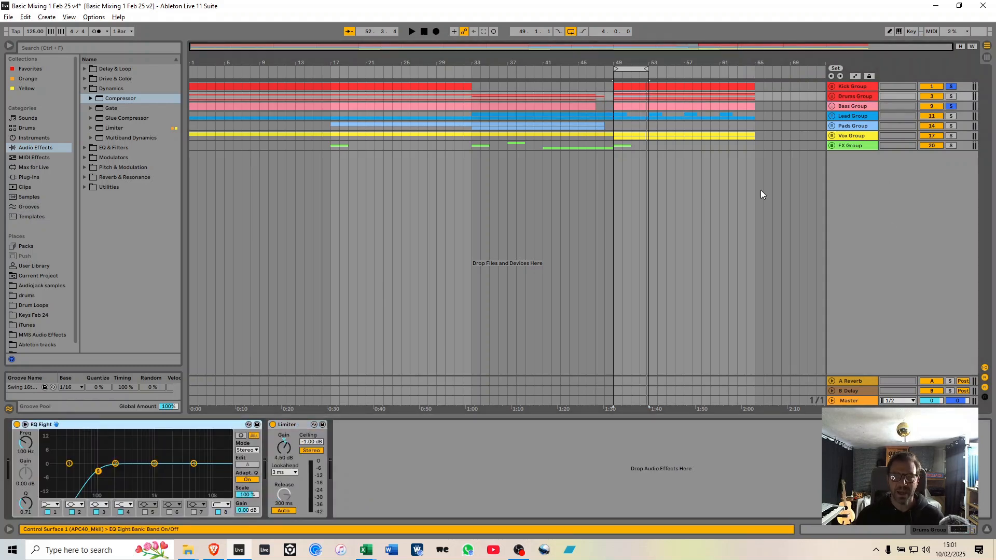
left_click(861, 117)
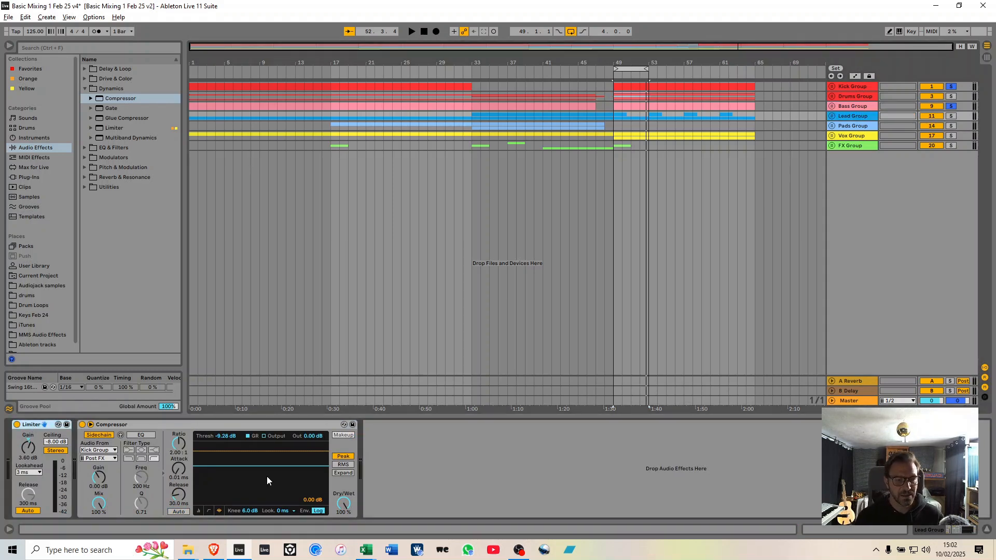
key("ctrl+v")
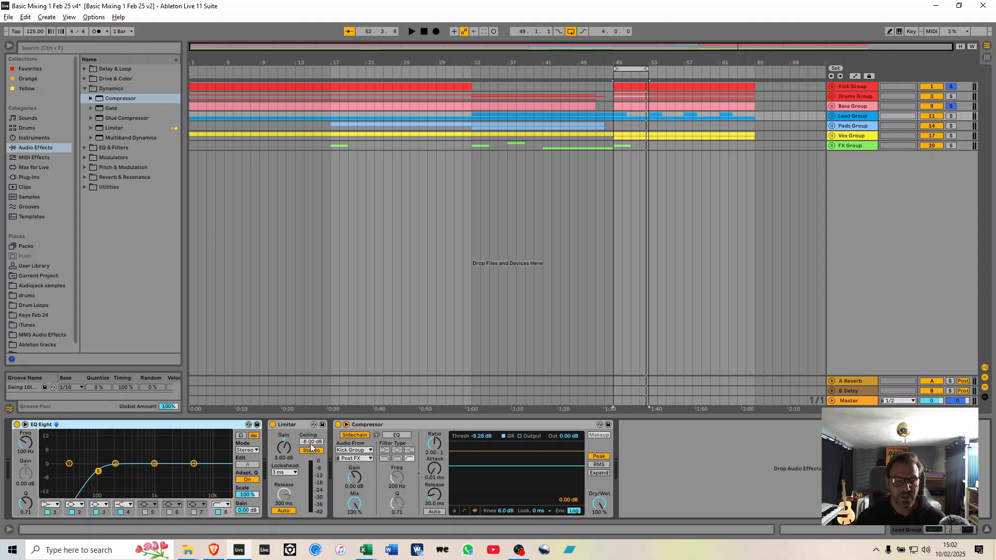
Set the Lead Group Limiter's gain to 0.10 dB and solo the Lead Group together with the Kick Group.
left_click(288, 452)
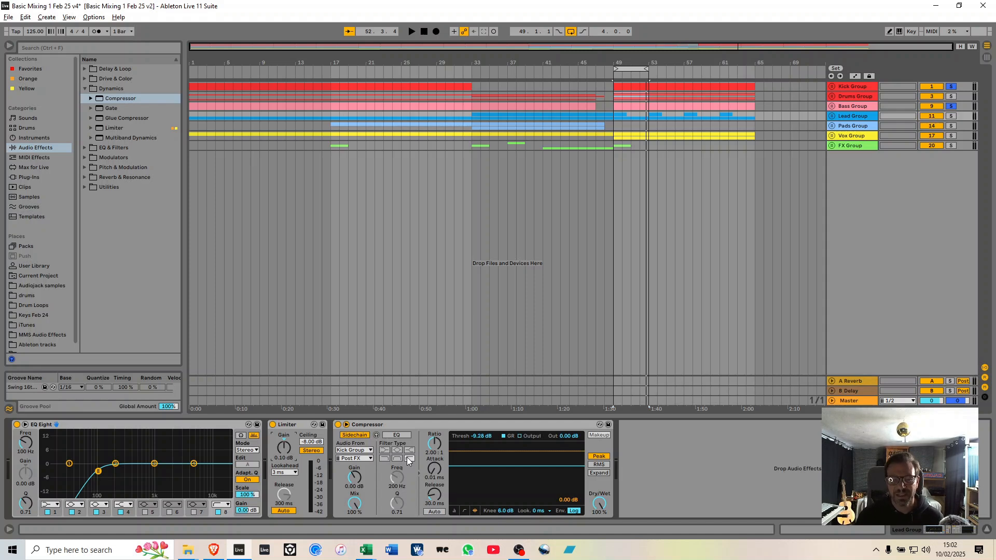
left_click(951, 115)
left_click(951, 86, "ctrl")
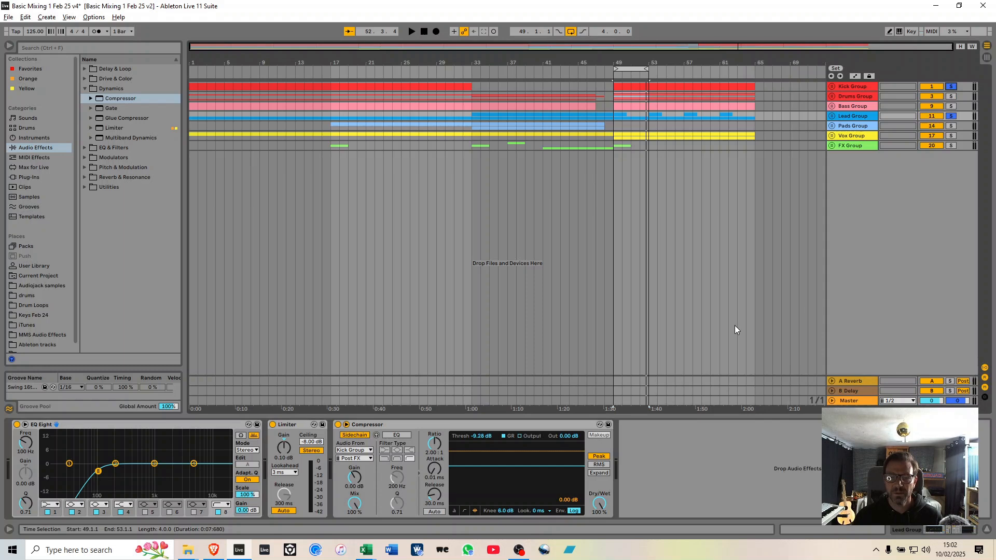
While the loop plays, set the Lead Group's Limiter gain to -2.00 dB and its Compressor threshold to -6.68 dB, then stop playback.
key("space")
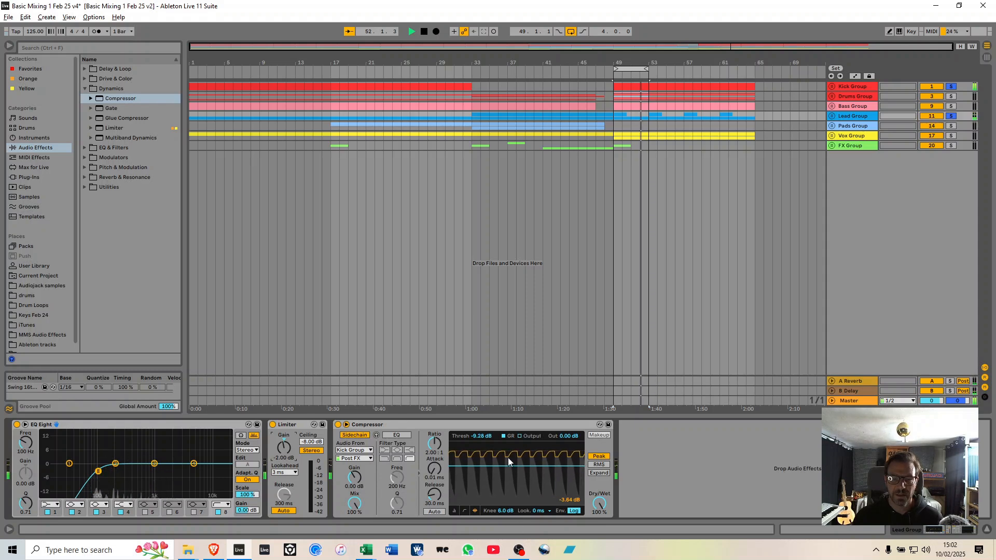
left_click_drag(503, 465, 502, 463)
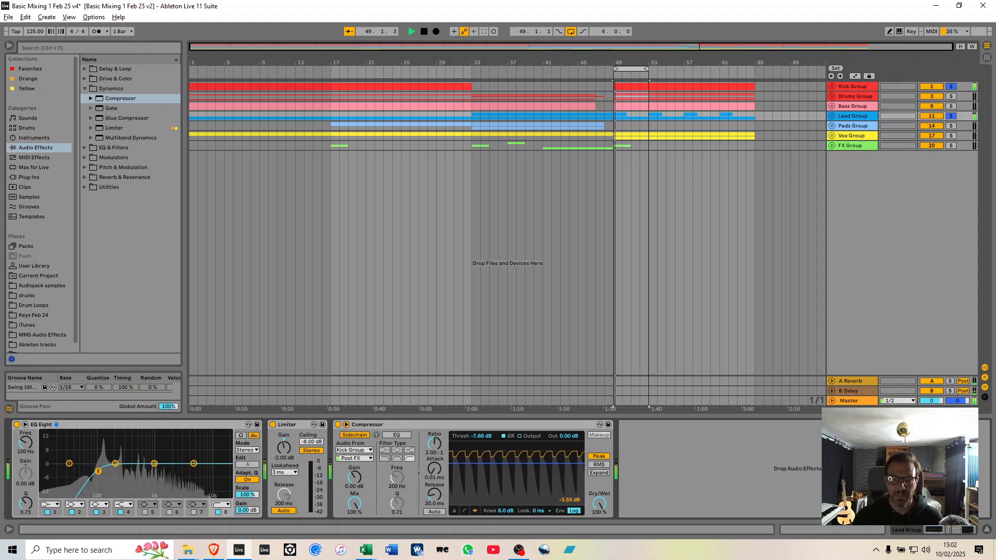
left_click_drag(503, 463, 502, 461)
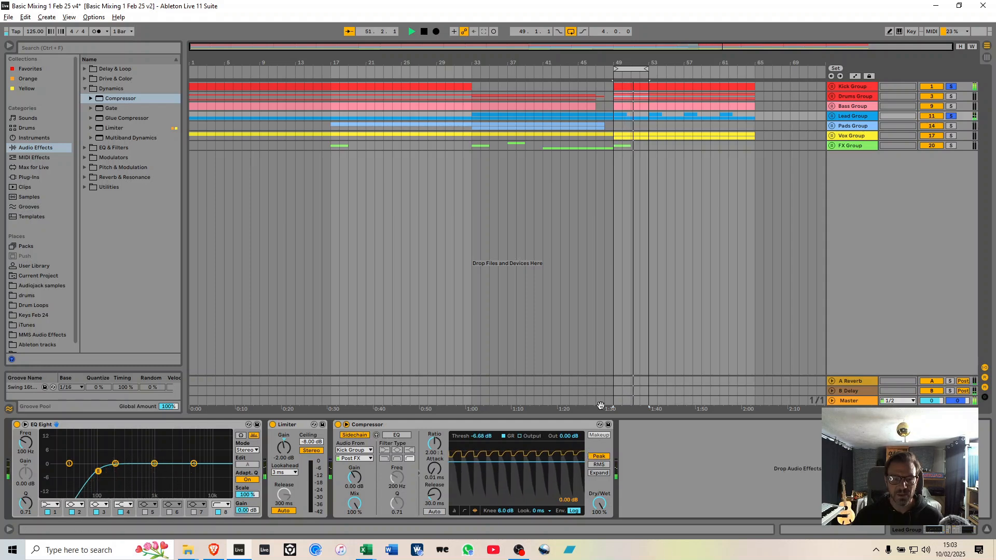
key("space")
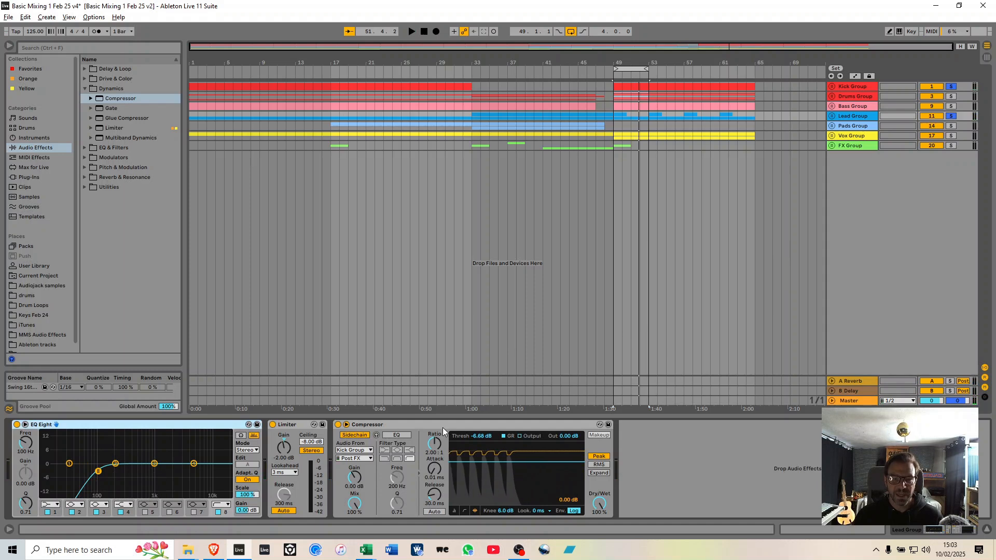
Copy the Lead Group's EQ Eight, Limiter and Compressor onto the Pads Group and set the copied Limiter's ceiling to -12.0 dB.
left_click(853, 127)
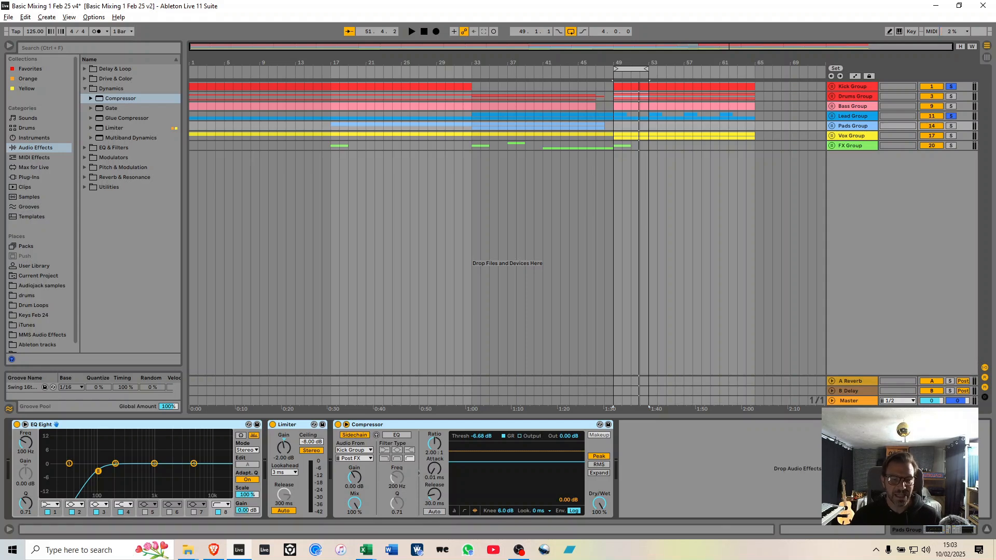
left_click(310, 442)
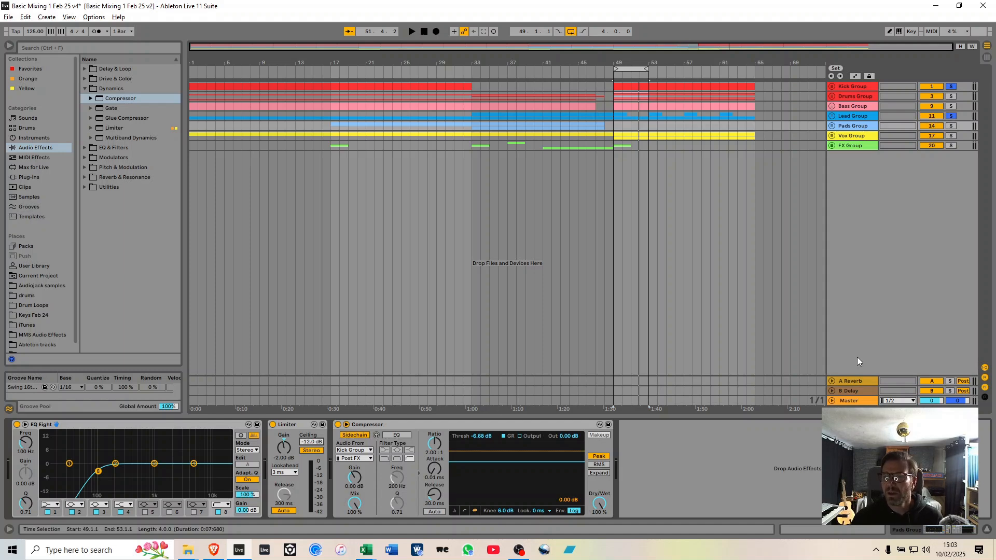
Expand the Pads Group, loop bars 37 to 41 of its pad clips and play the group soloed.
left_click(832, 126)
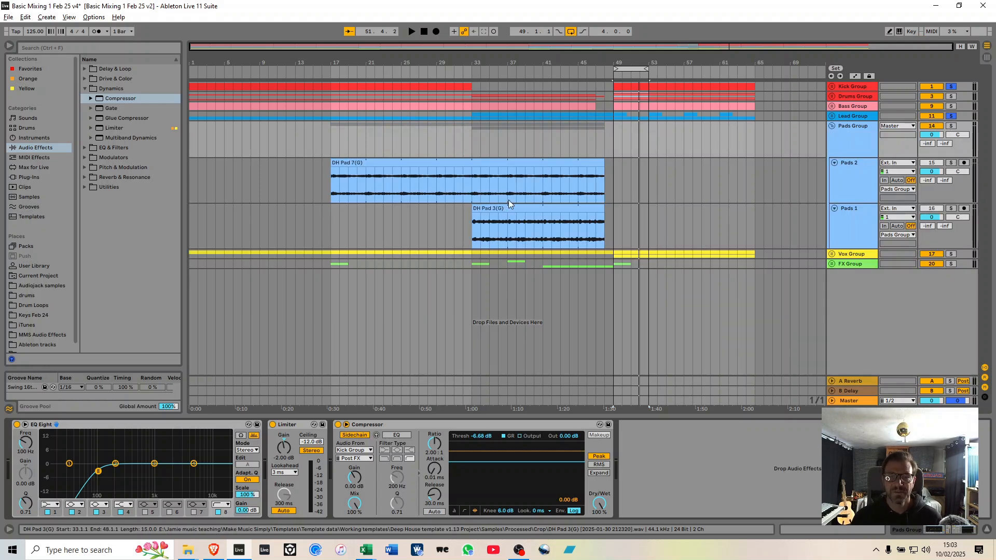
left_click_drag(507, 177, 544, 185)
key("ctrl+l")
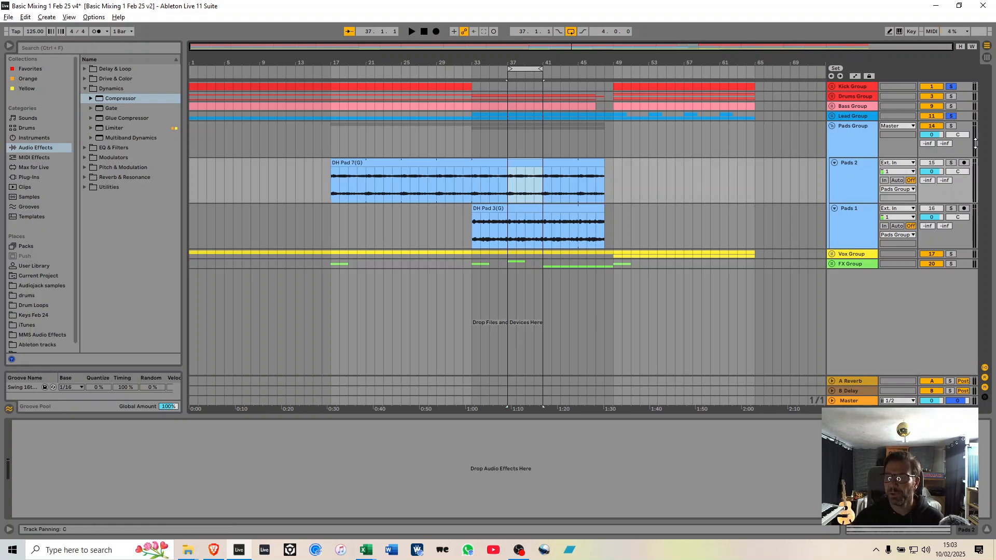
left_click(951, 125)
key("space")
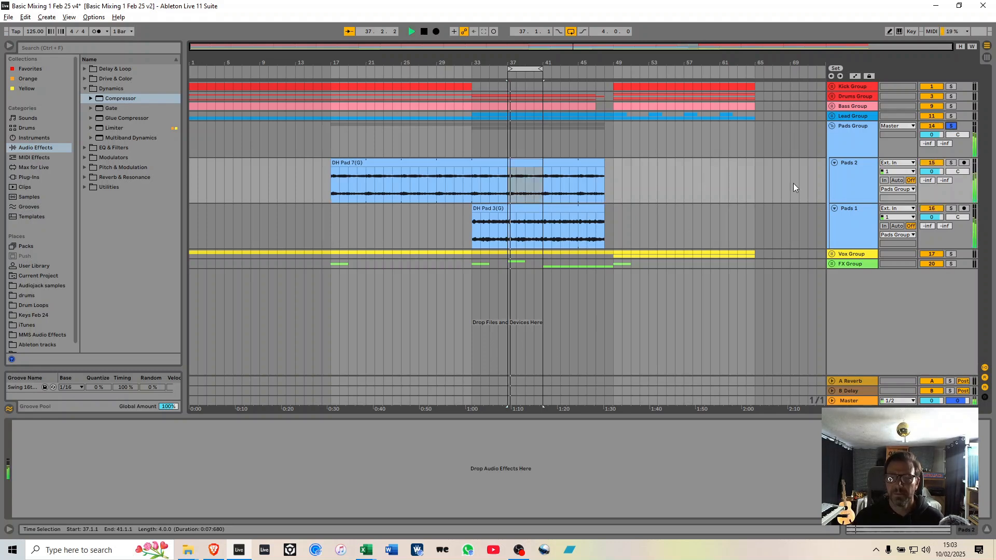
Adjust the Pads Group Limiter's gain during playback and settle on 1.70 dB.
left_click(835, 138)
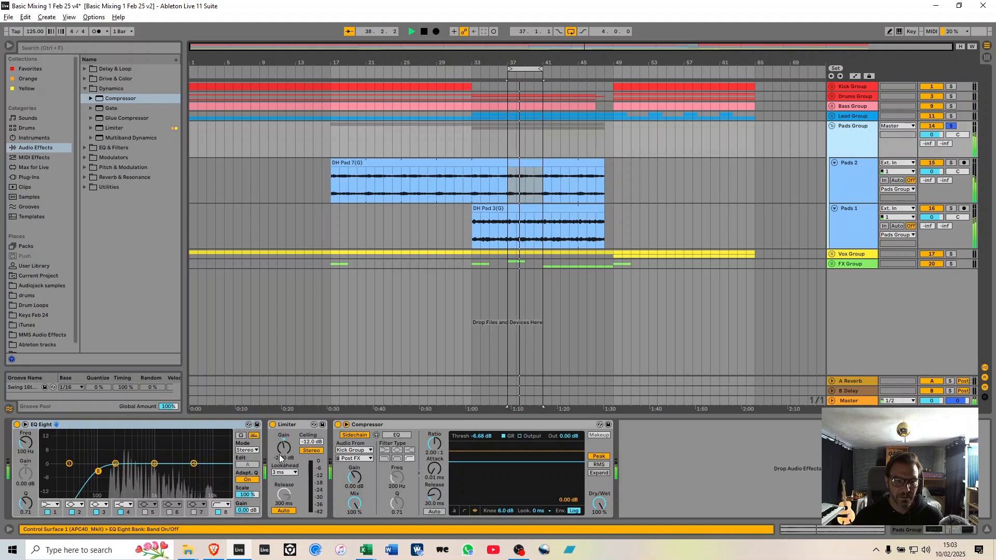
left_click_drag(284, 446, 283, 432)
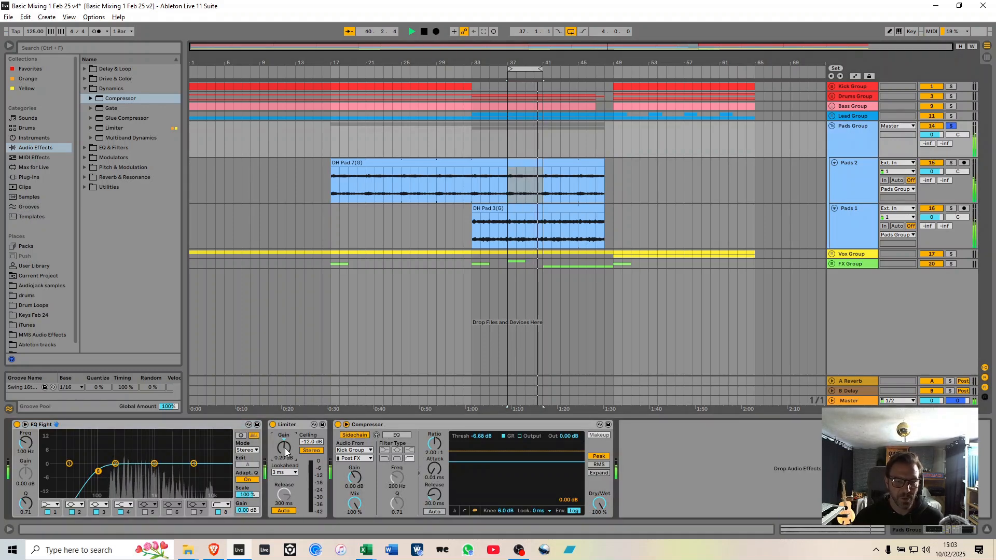
left_click_drag(286, 451, 285, 426)
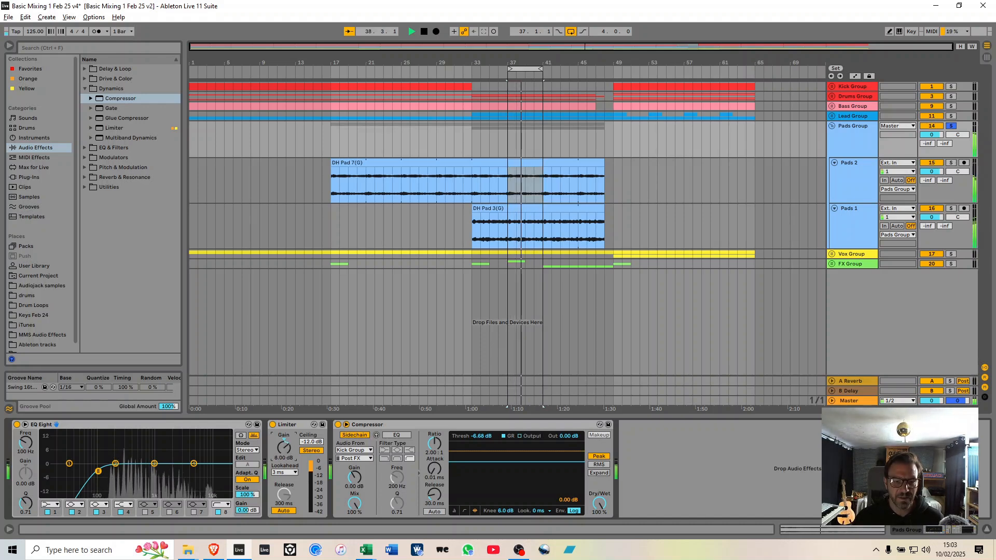
left_click_drag(285, 426, 285, 446)
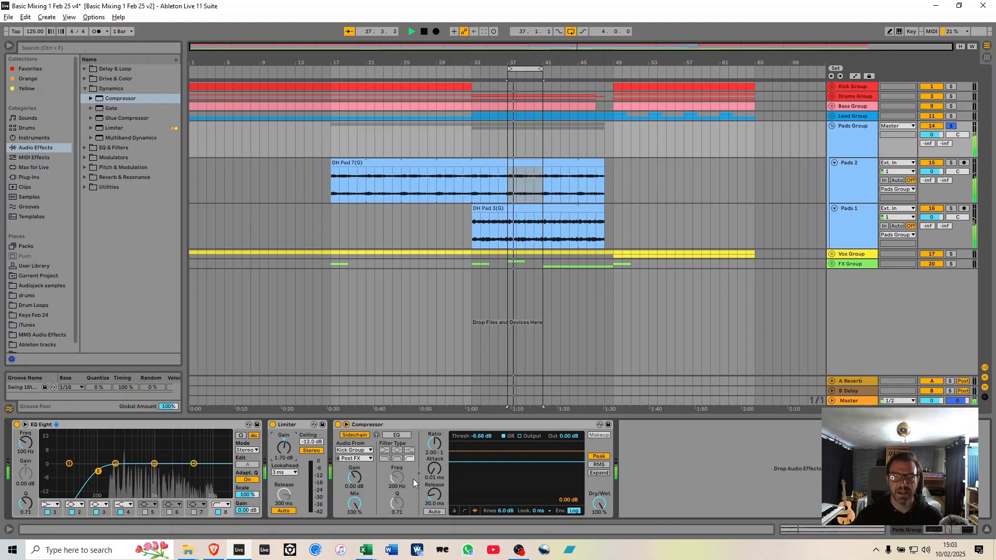
Solo the Kick Group with the Pads Group, move the loop to bars 28 to 32, audition the sidechain compression, and collapse the Pads Group.
left_click(951, 86)
key("space")
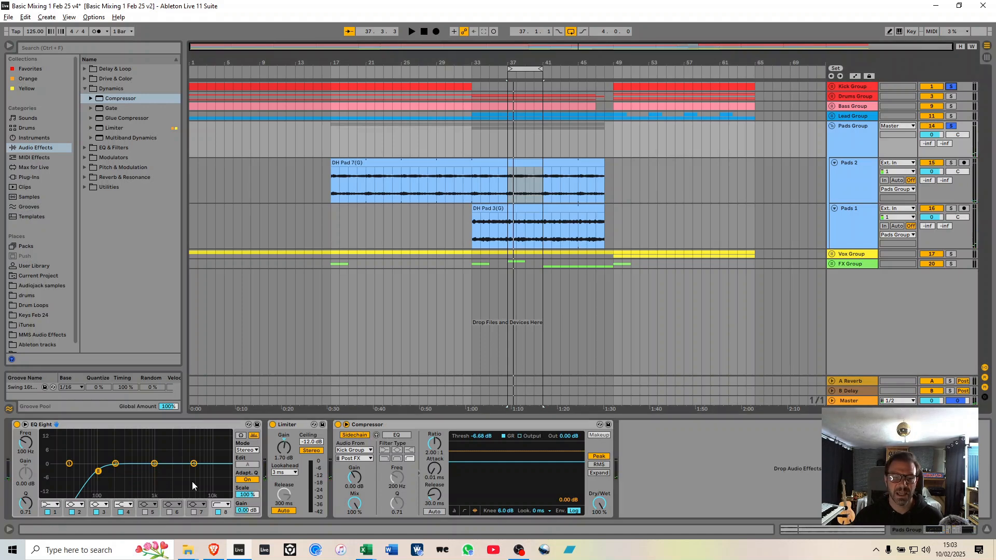
key("space")
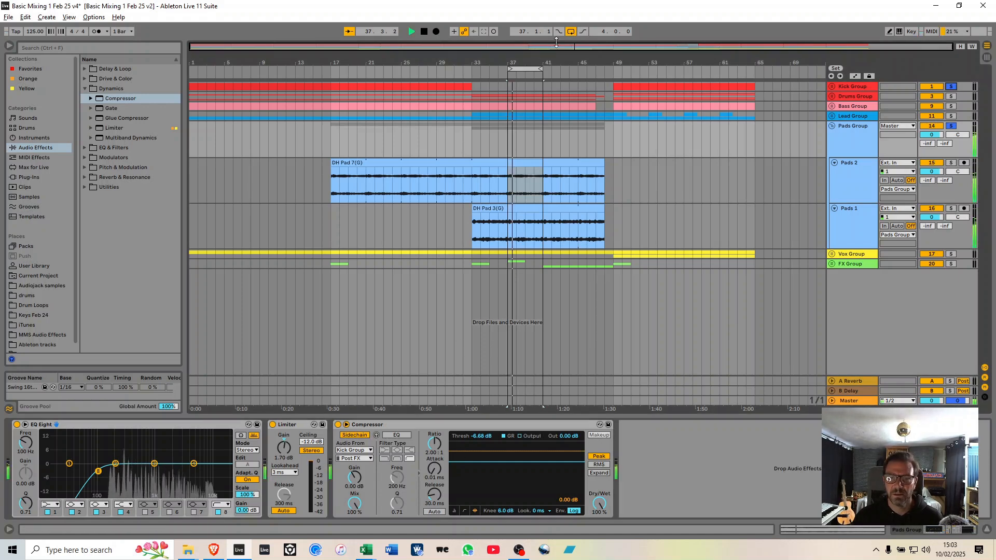
key("space")
left_click_drag(531, 71, 451, 70)
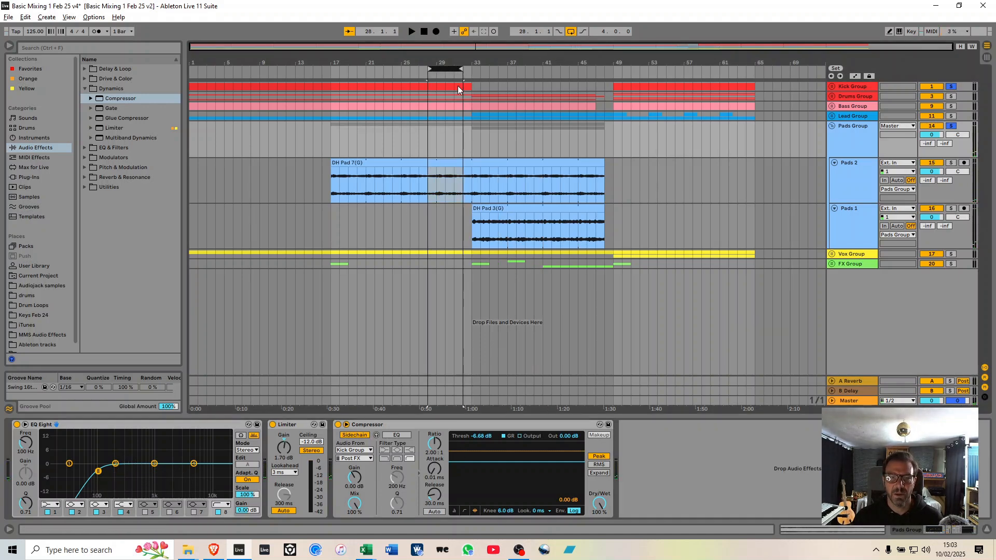
key("space")
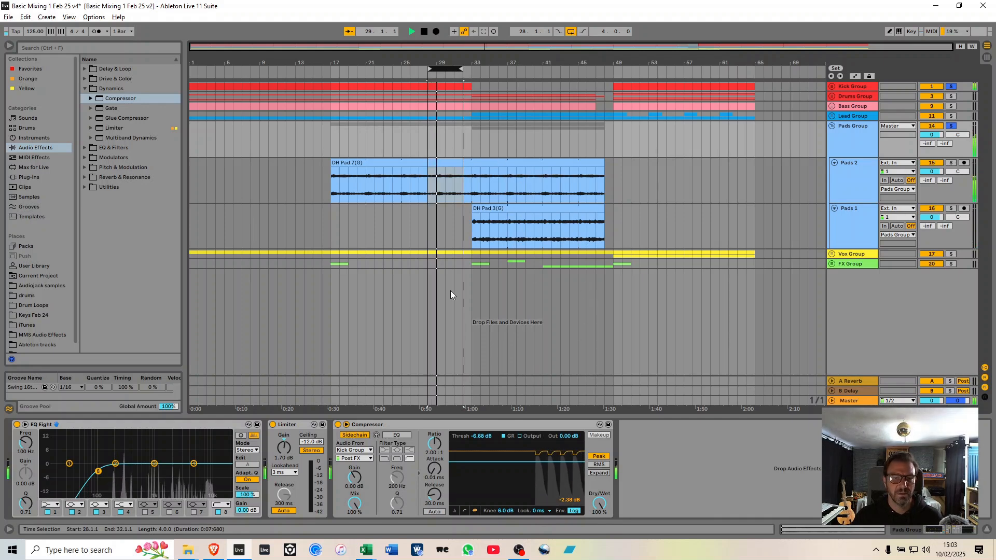
left_click(833, 126)
key("space")
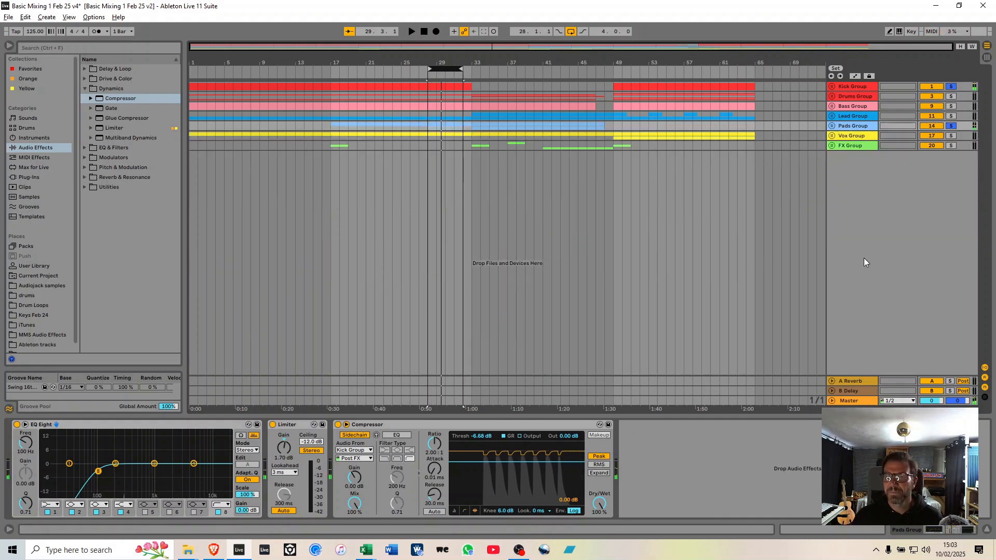
Copy the EQ Eight, Limiter and Compressor chain onto the Vox Group, expand its vocal tracks and loop bars 49 to 53.
left_click(848, 137)
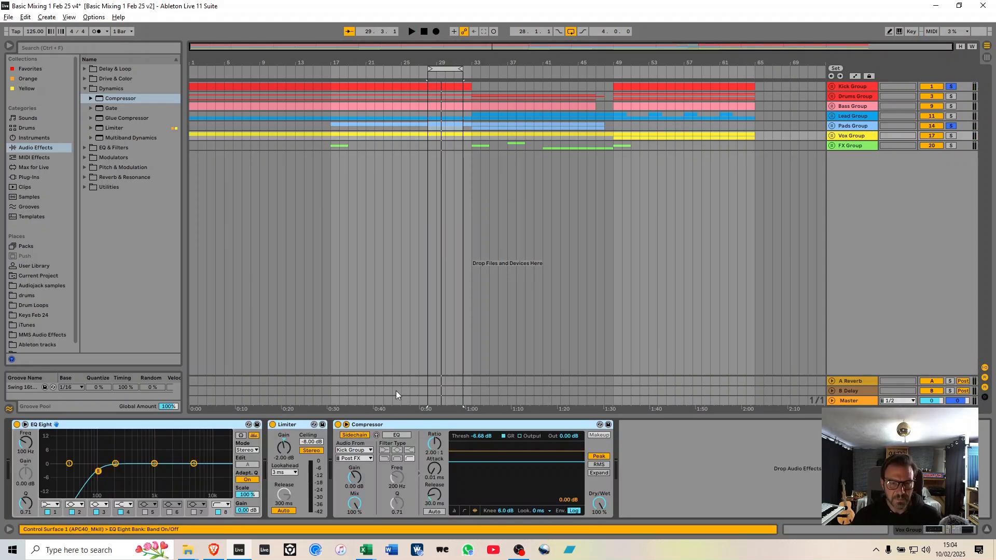
left_click(831, 135)
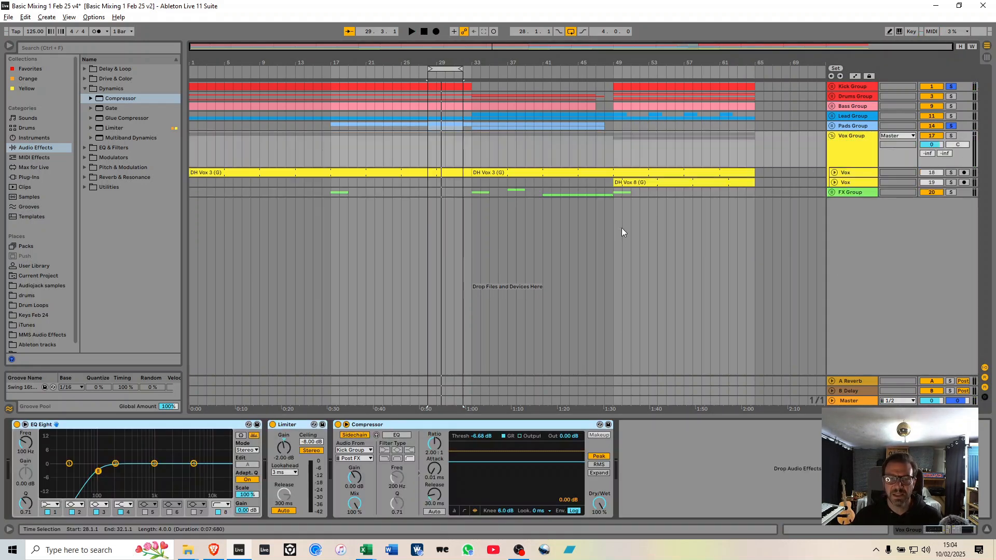
left_click(834, 173)
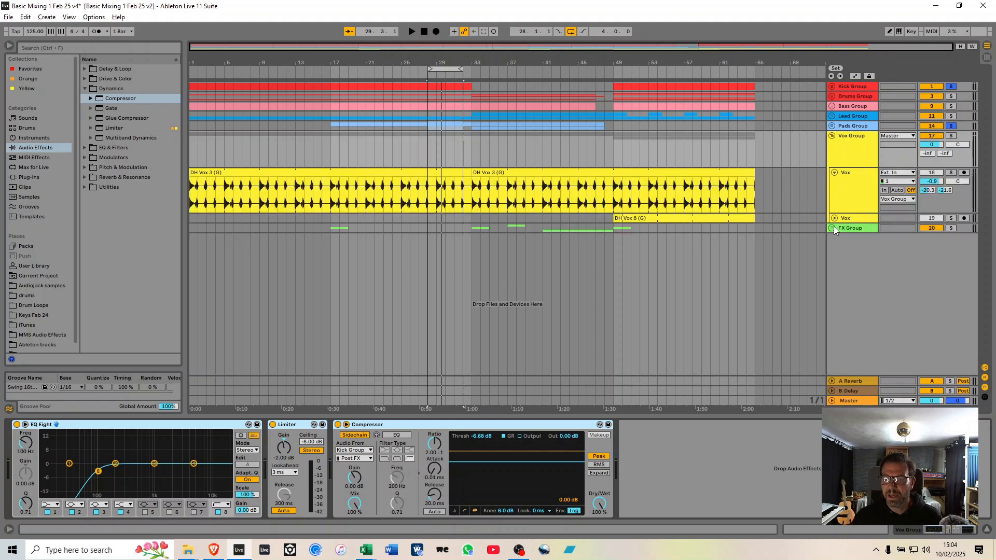
left_click(834, 218)
left_click_drag(617, 192, 650, 191)
key("ctrl+l")
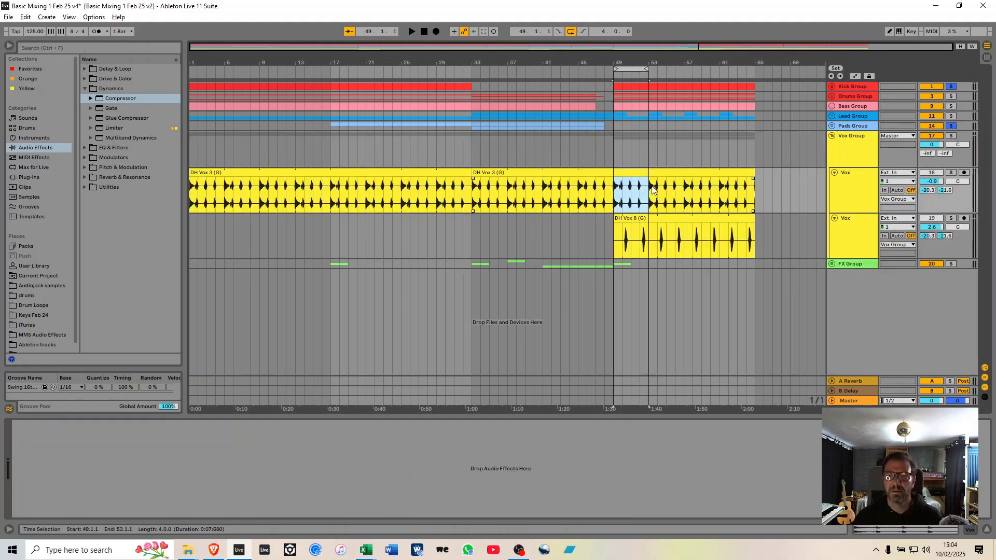
Play the Vox Group soloed and set its Limiter's gain to -2.40 dB.
left_click(822, 148)
key("space")
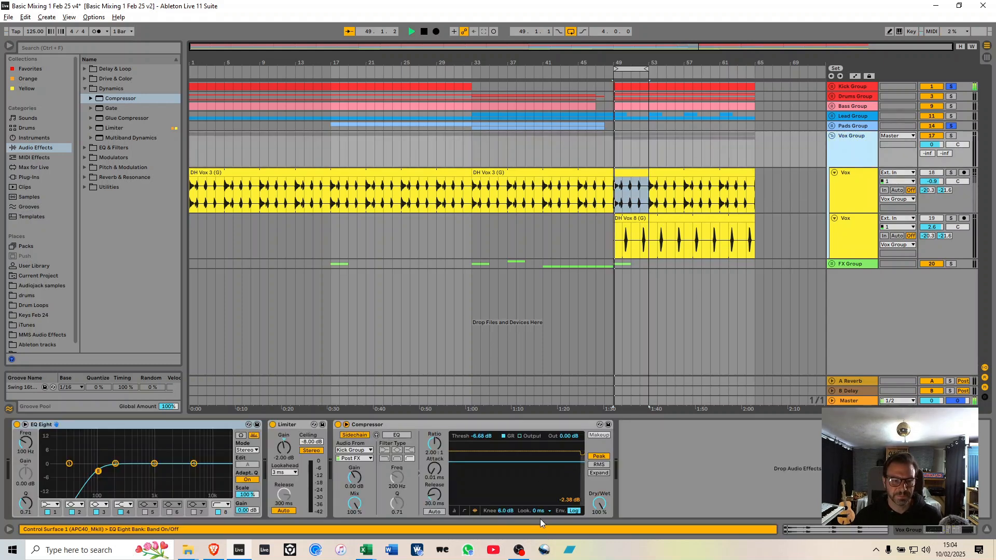
left_click(951, 136)
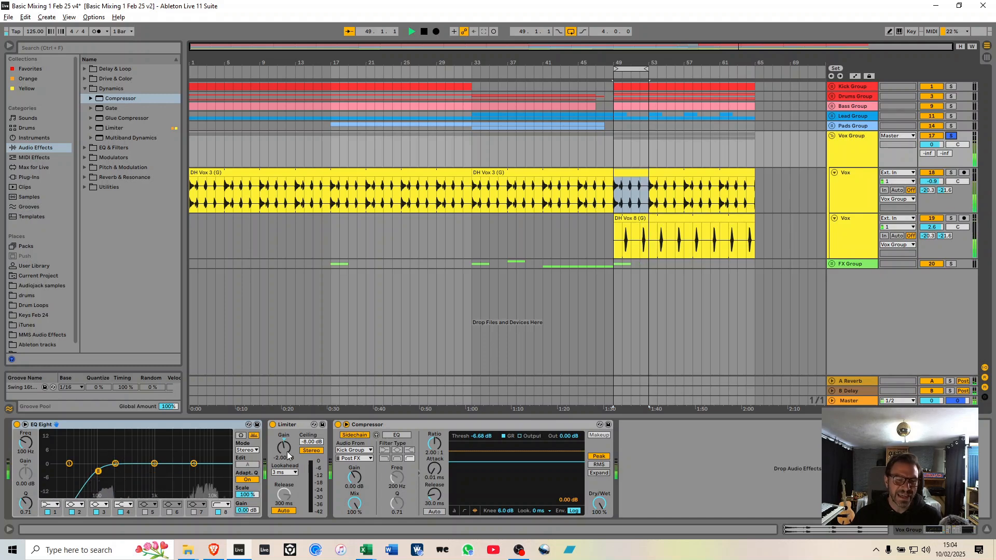
left_click_drag(285, 456, 284, 454)
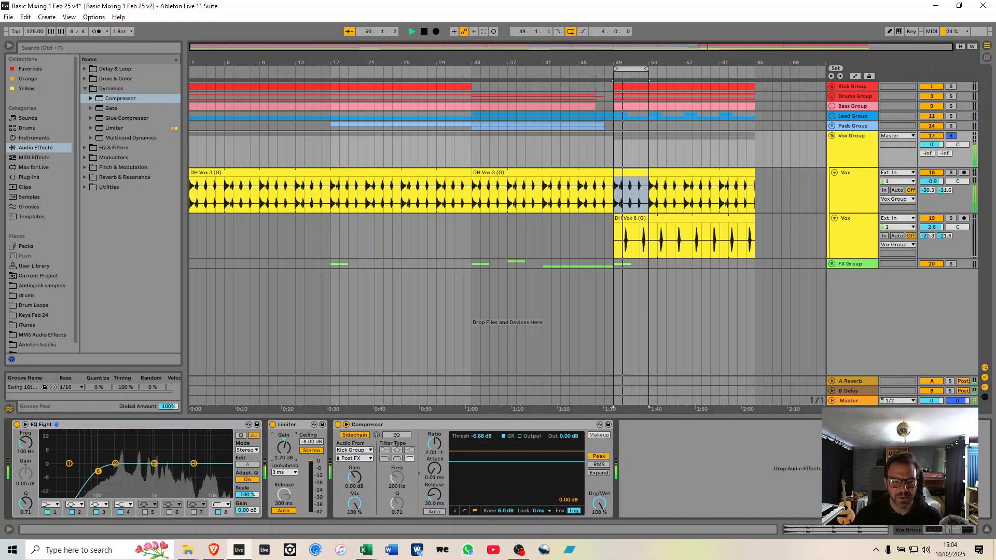
key("space")
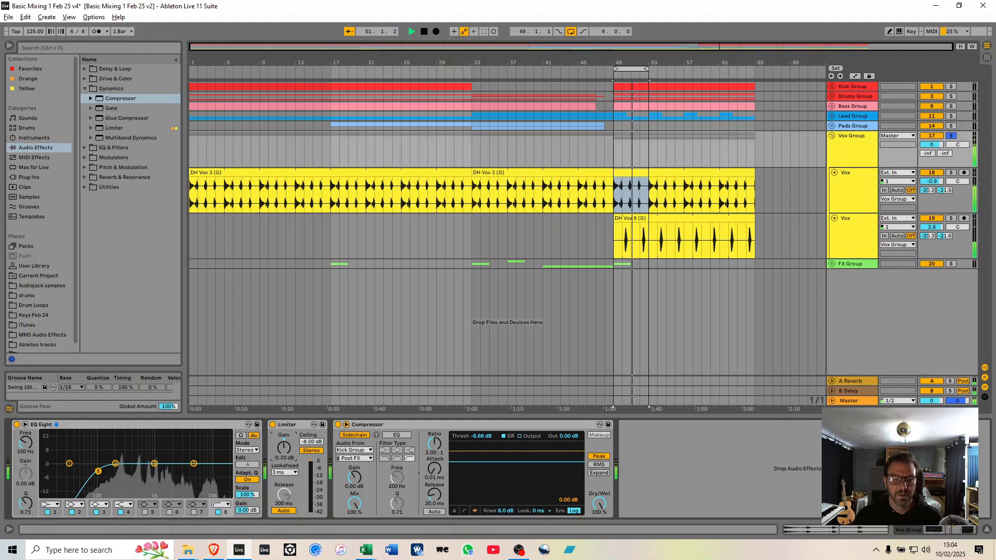
left_click_drag(285, 455, 288, 454)
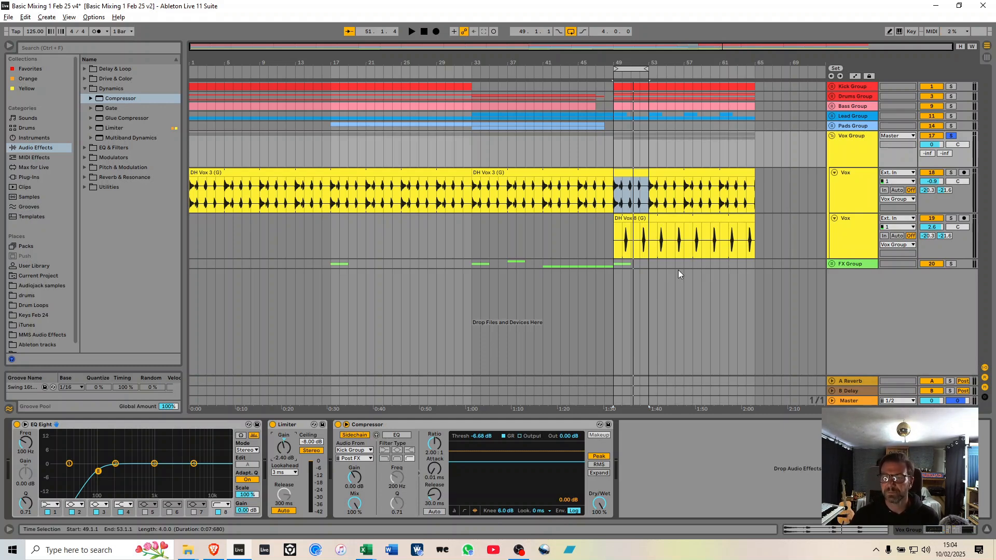
Paste the EQ Eight, Limiter and Compressor chain onto the FX Group, expand the group and set its Limiter's ceiling to -12.0 dB.
left_click(857, 264)
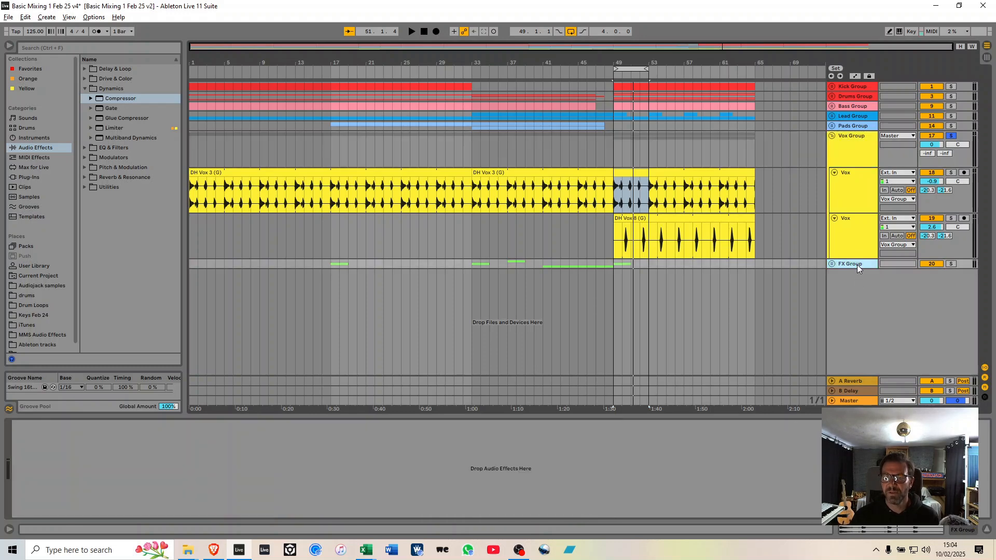
left_click(221, 478)
key("ctrl+v")
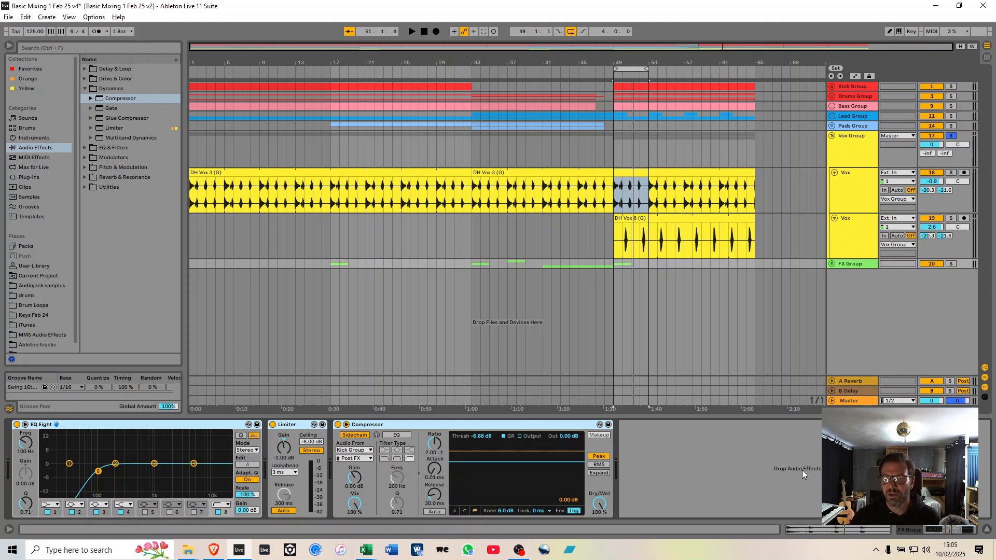
left_click(832, 264)
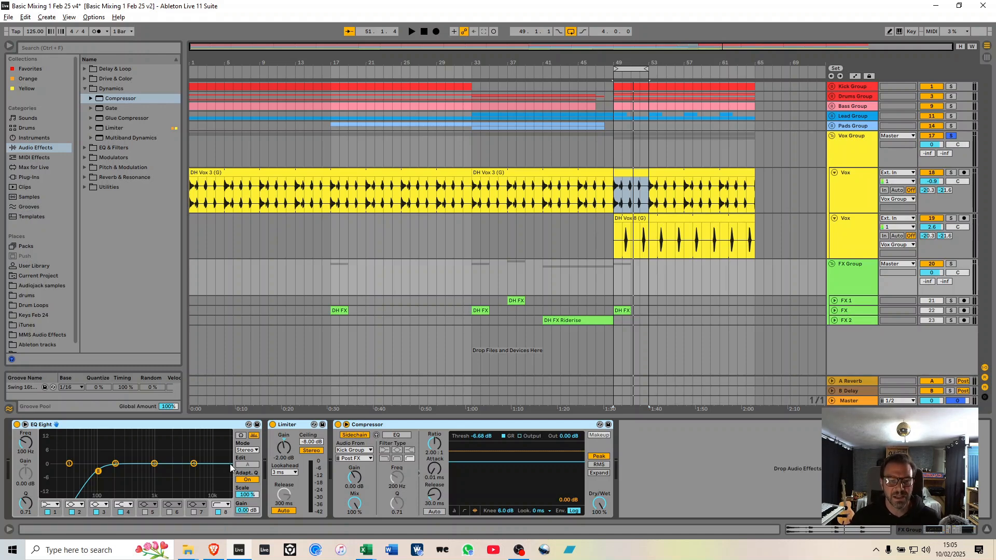
left_click_drag(304, 442, 307, 444)
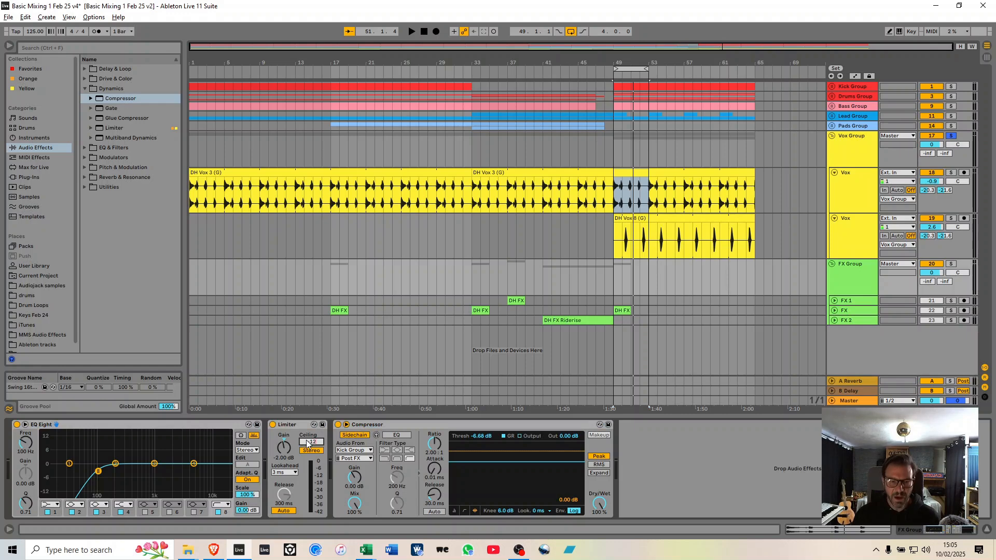
Solo the FX Group and audition its effect clips from bars 33, 38, 43 and 49.
left_click(546, 304)
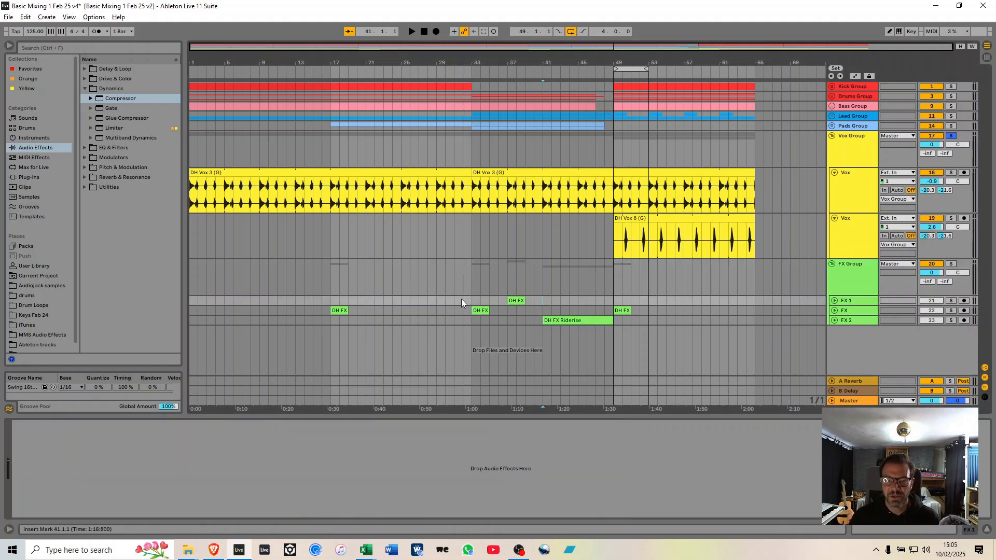
left_click(846, 273)
key("space")
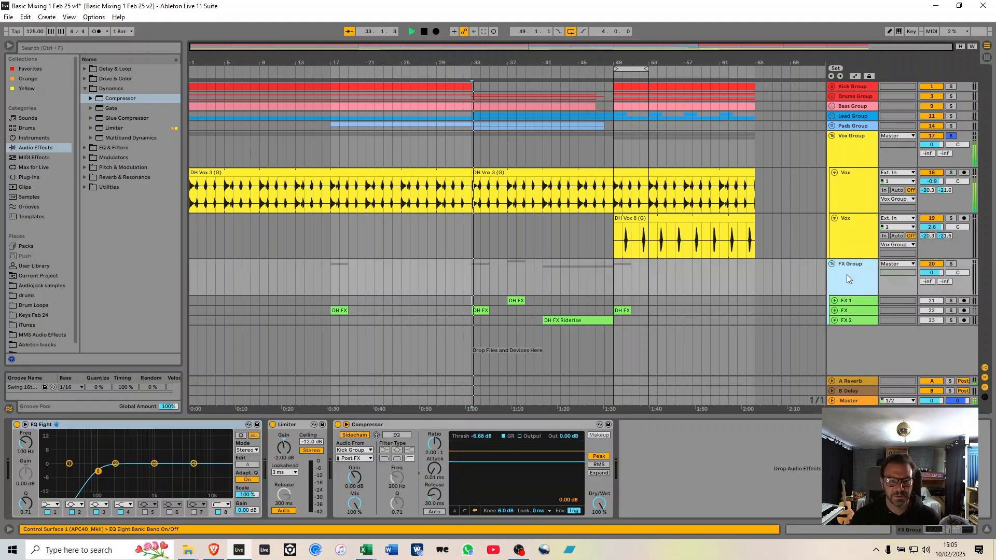
left_click(951, 264)
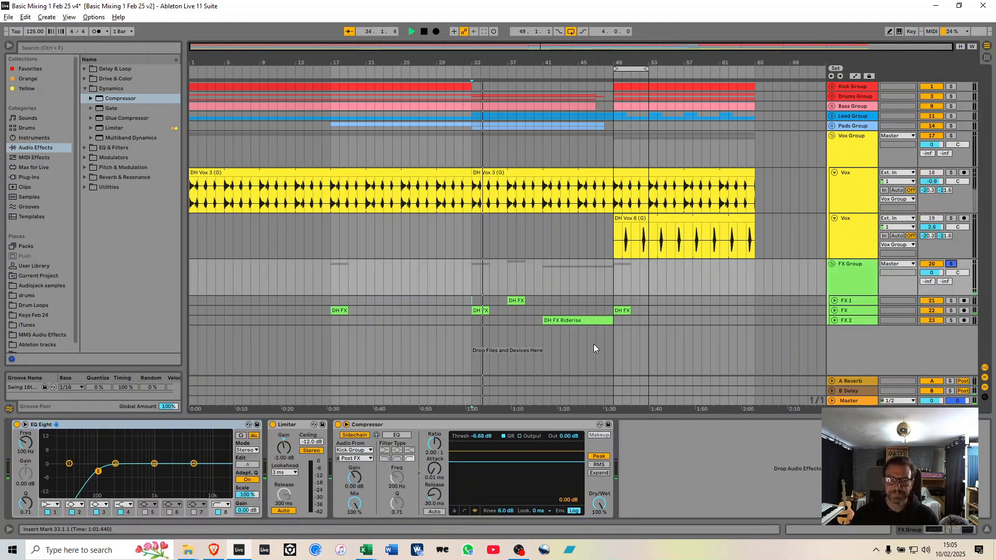
key("space")
left_click(515, 283)
key("space")
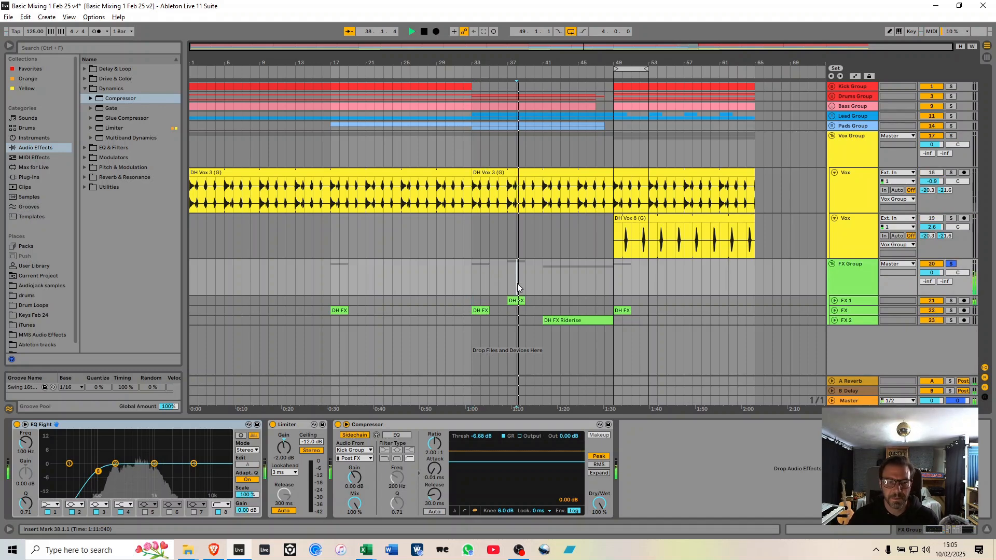
left_click(560, 290)
key("space")
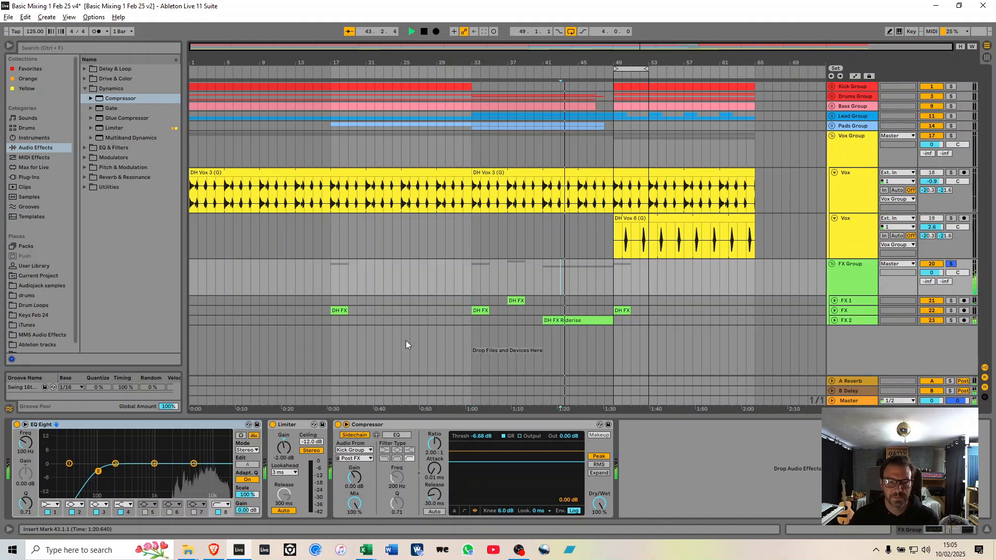
left_click(613, 298)
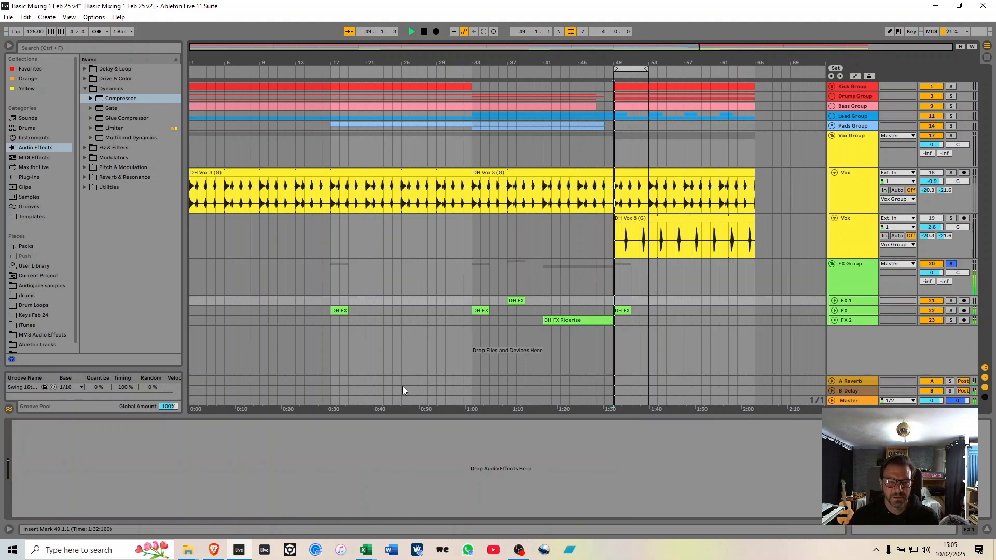
Set the FX Group Limiter's gain to 0.00 dB and stop playback.
left_click(838, 283)
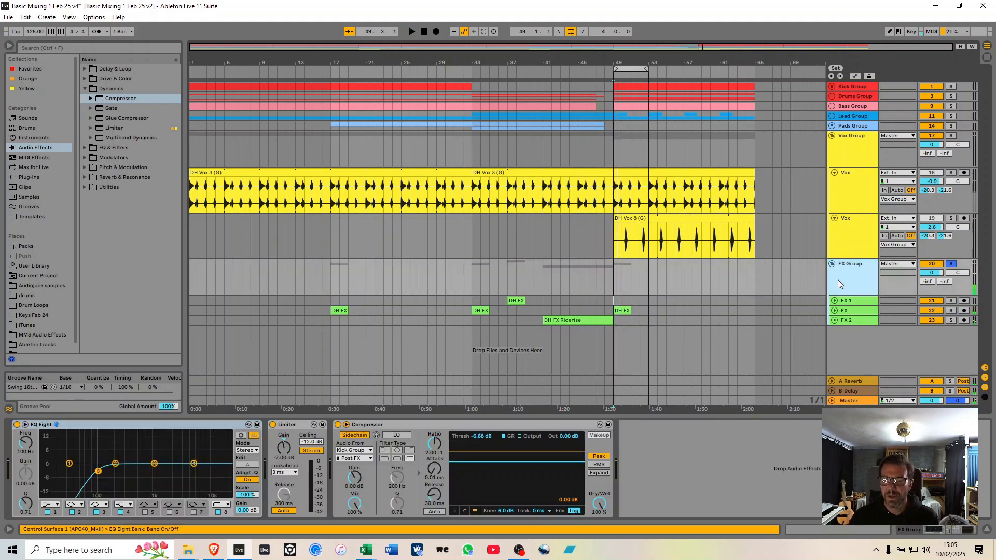
left_click(272, 454)
key("space")
key("space")
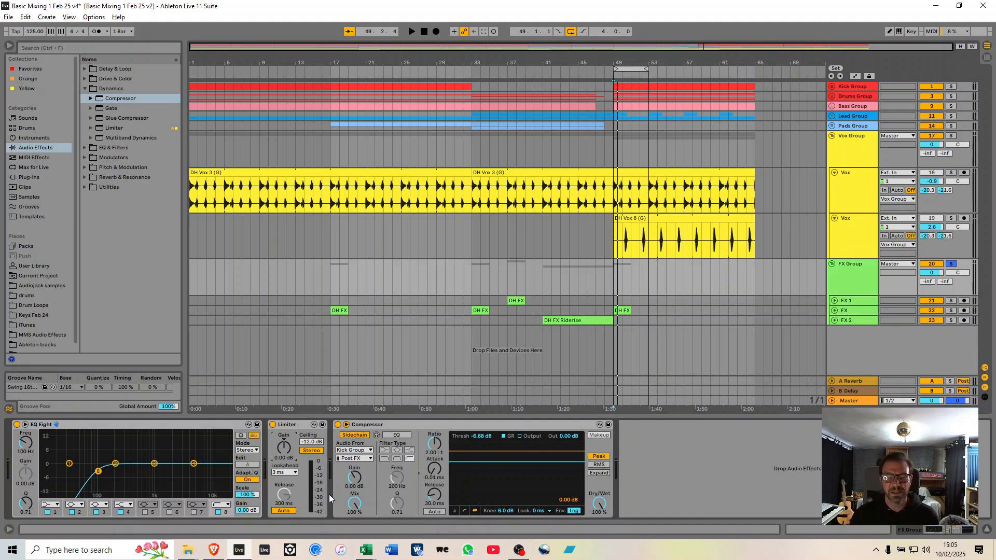
Expand the FX track and play its DH FX Crash 2 clip from bar 49 with the FX Group soloed.
left_click_drag(626, 63, 543, 147)
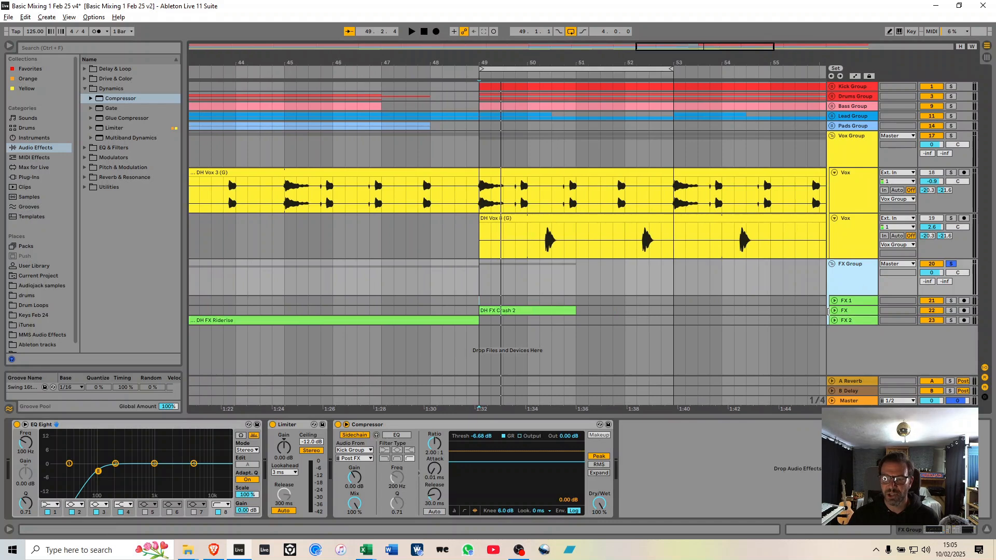
left_click(835, 311)
key("space")
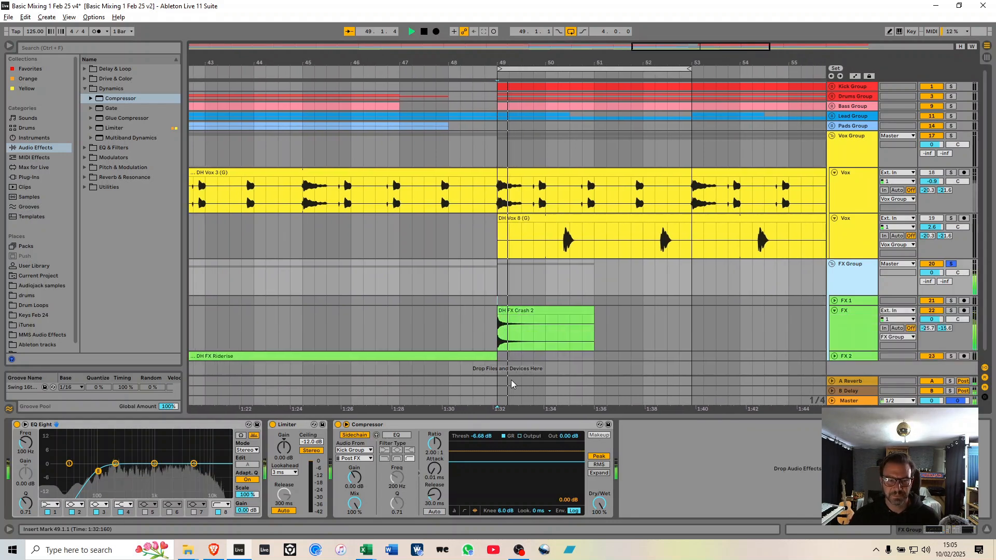
key("space")
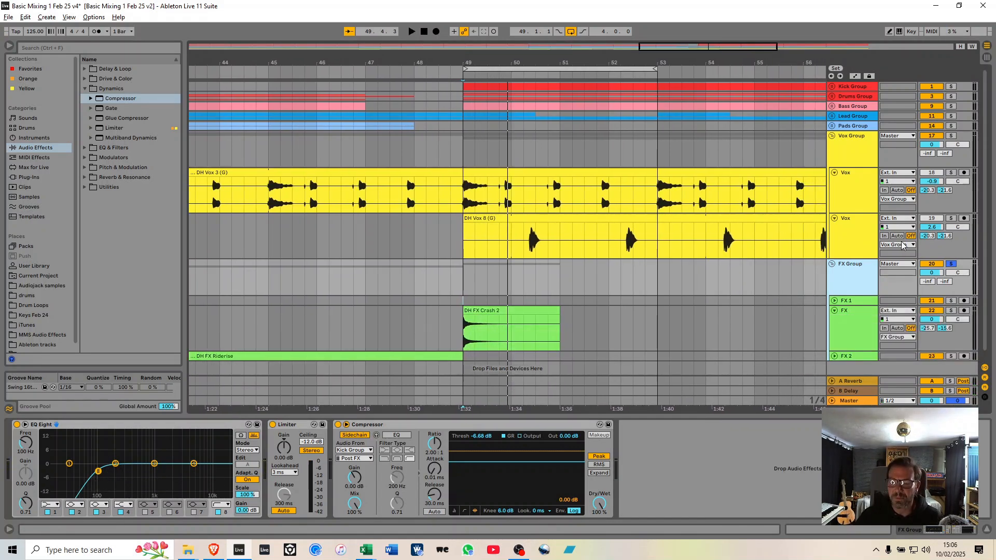
Unsolo the FX Group and extend the loop over the whole arrangement, starting at bar 1 with a length of 65 bars.
left_click(951, 265)
double_click(472, 68)
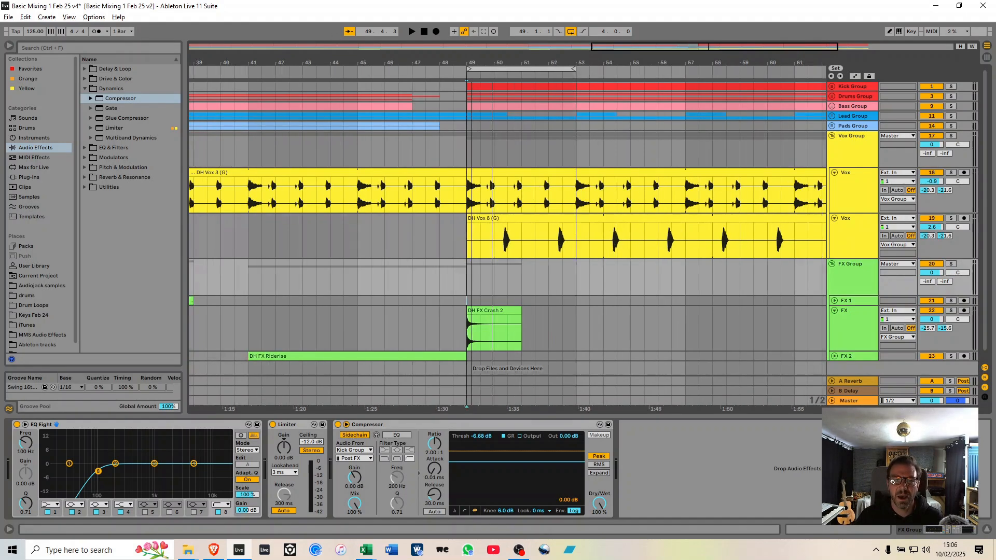
left_click_drag(616, 68, 191, 68)
left_click_drag(646, 68, 761, 67)
Play the full mix from bar 17 and again from bar 40 to check the balance of all groups.
left_click(338, 151)
key("space")
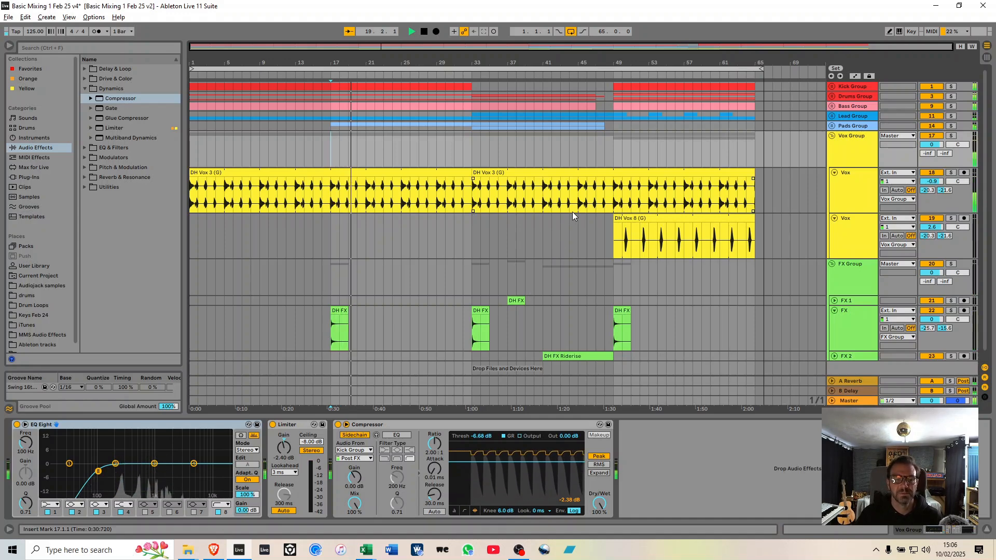
left_click(534, 150)
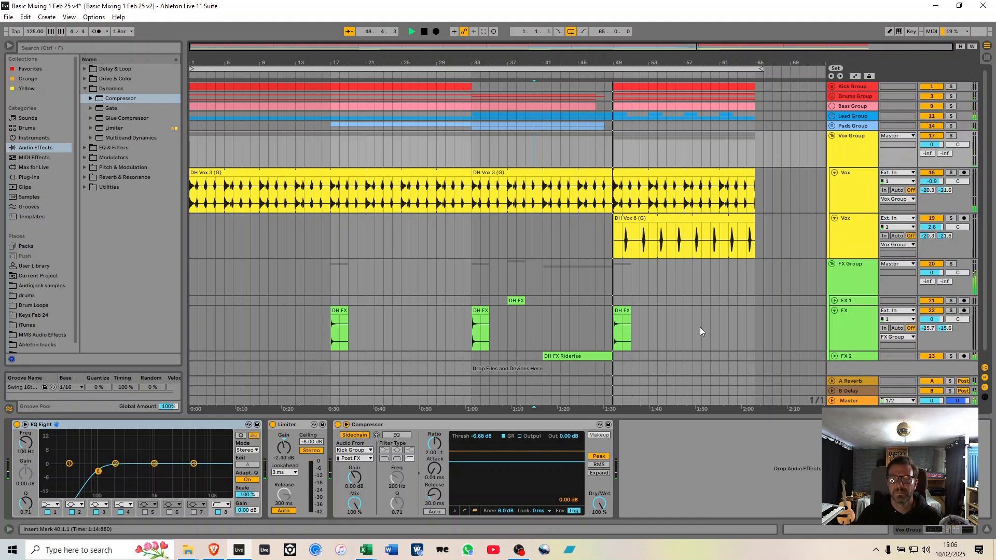
Reset the gain of the Utility on the Master track to 0.00 dB and stop playback.
left_click(852, 400)
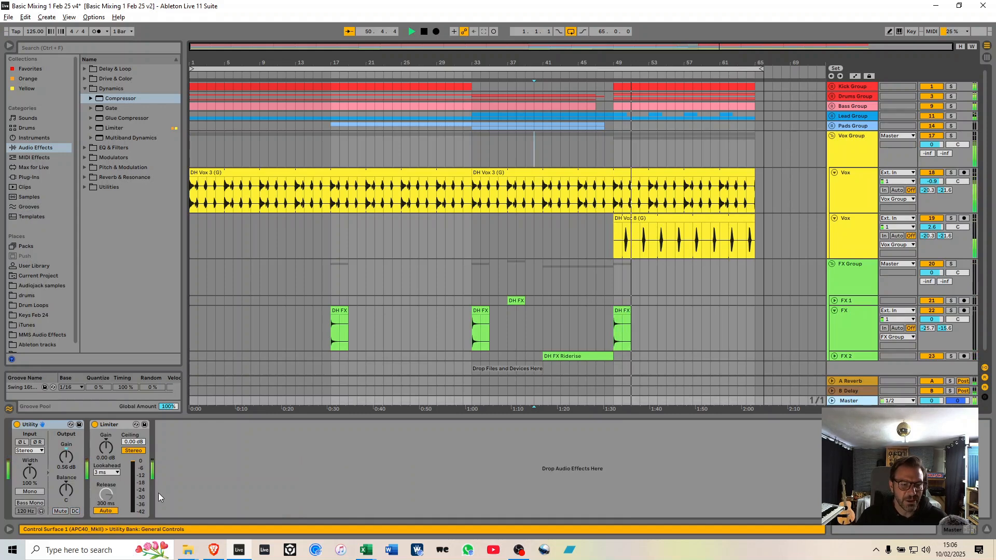
double_click(70, 456)
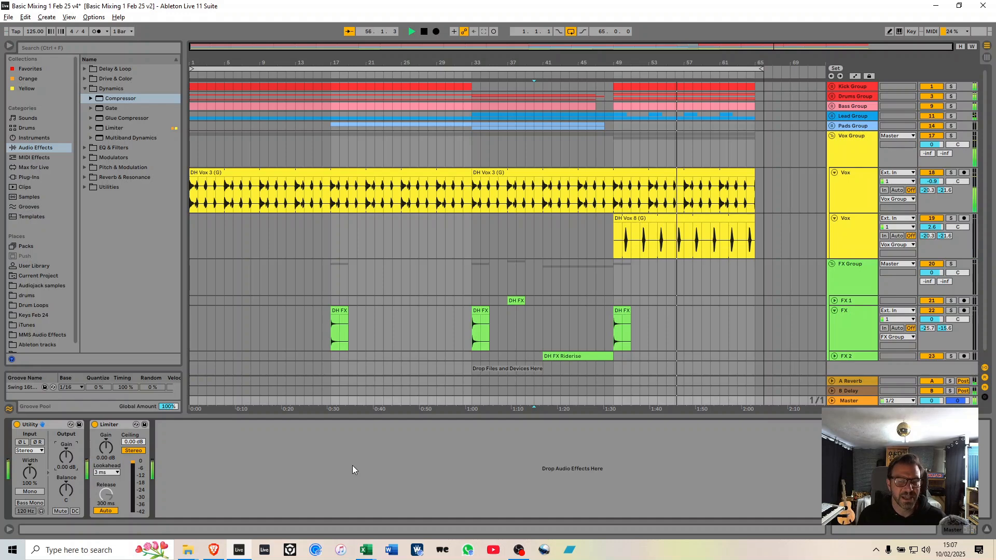
key("space")
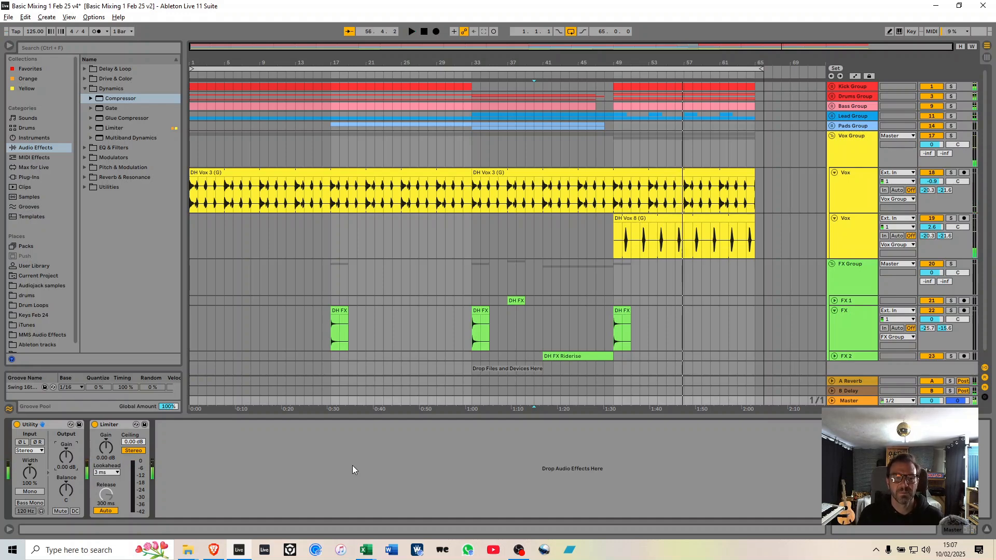